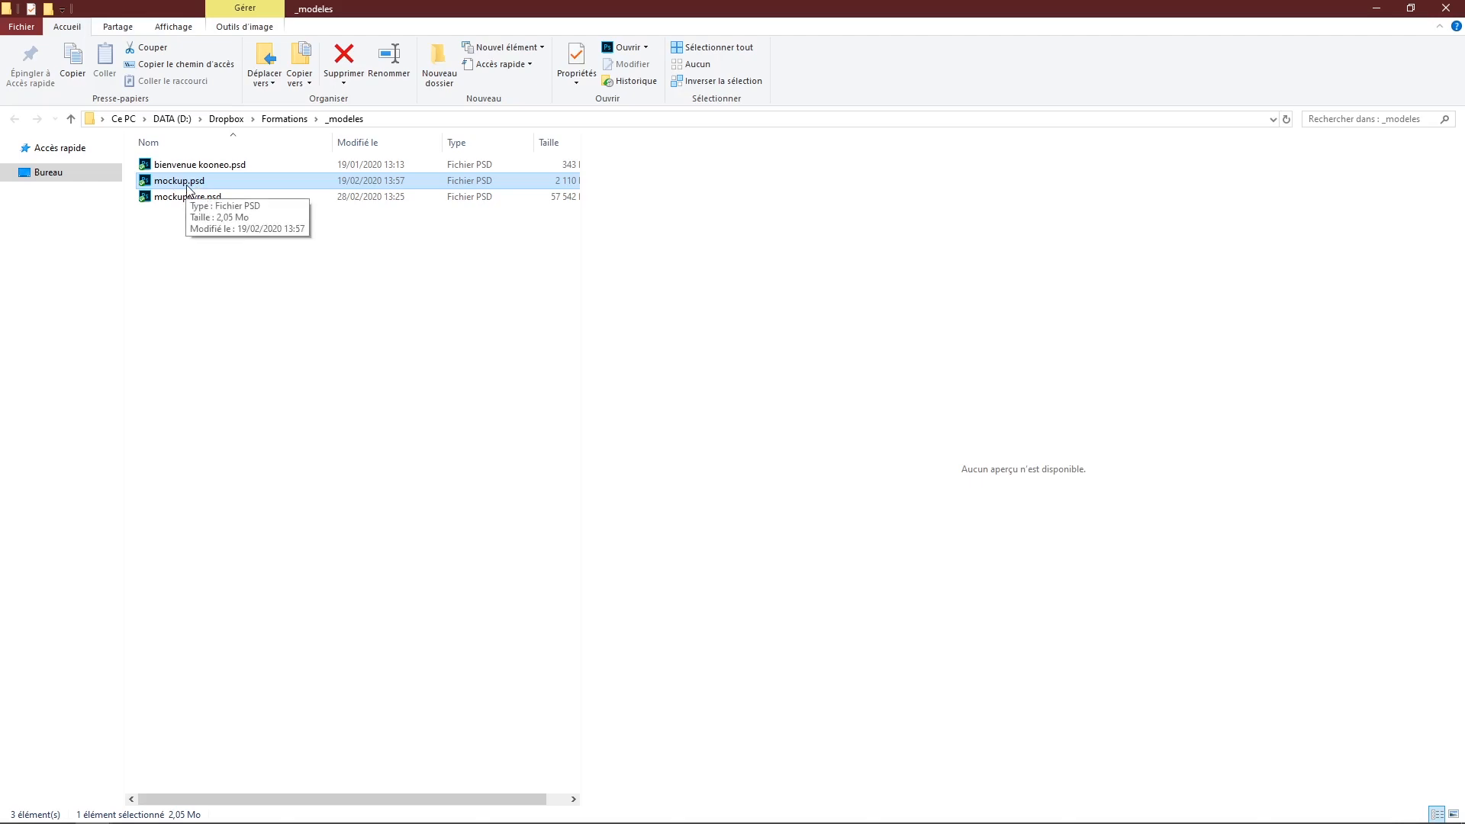
Step: Open mockup.psd from the _modeles folder and make Ecran devant the active layer
double_click(188, 186)
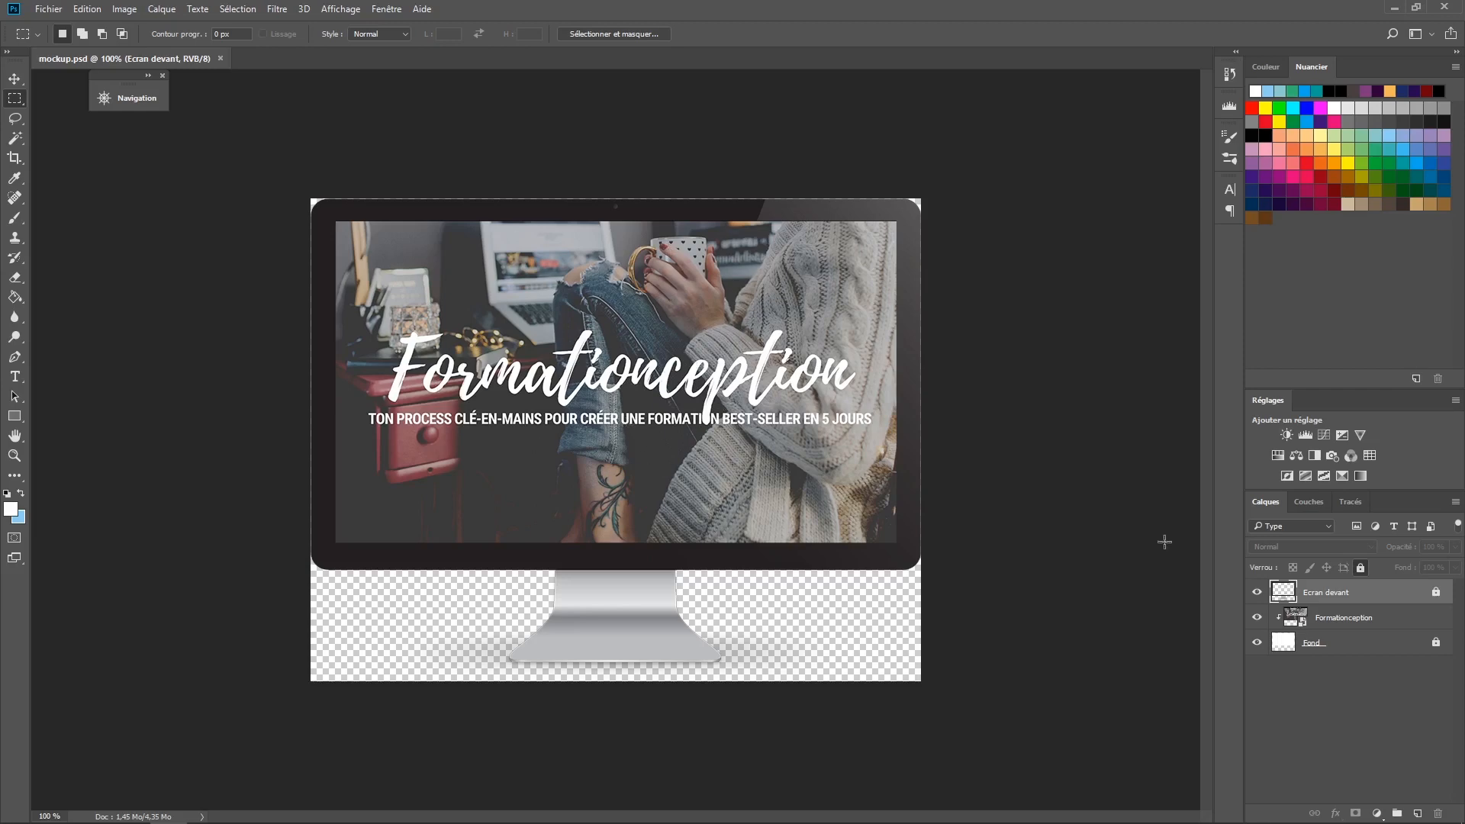
left_click(1317, 650)
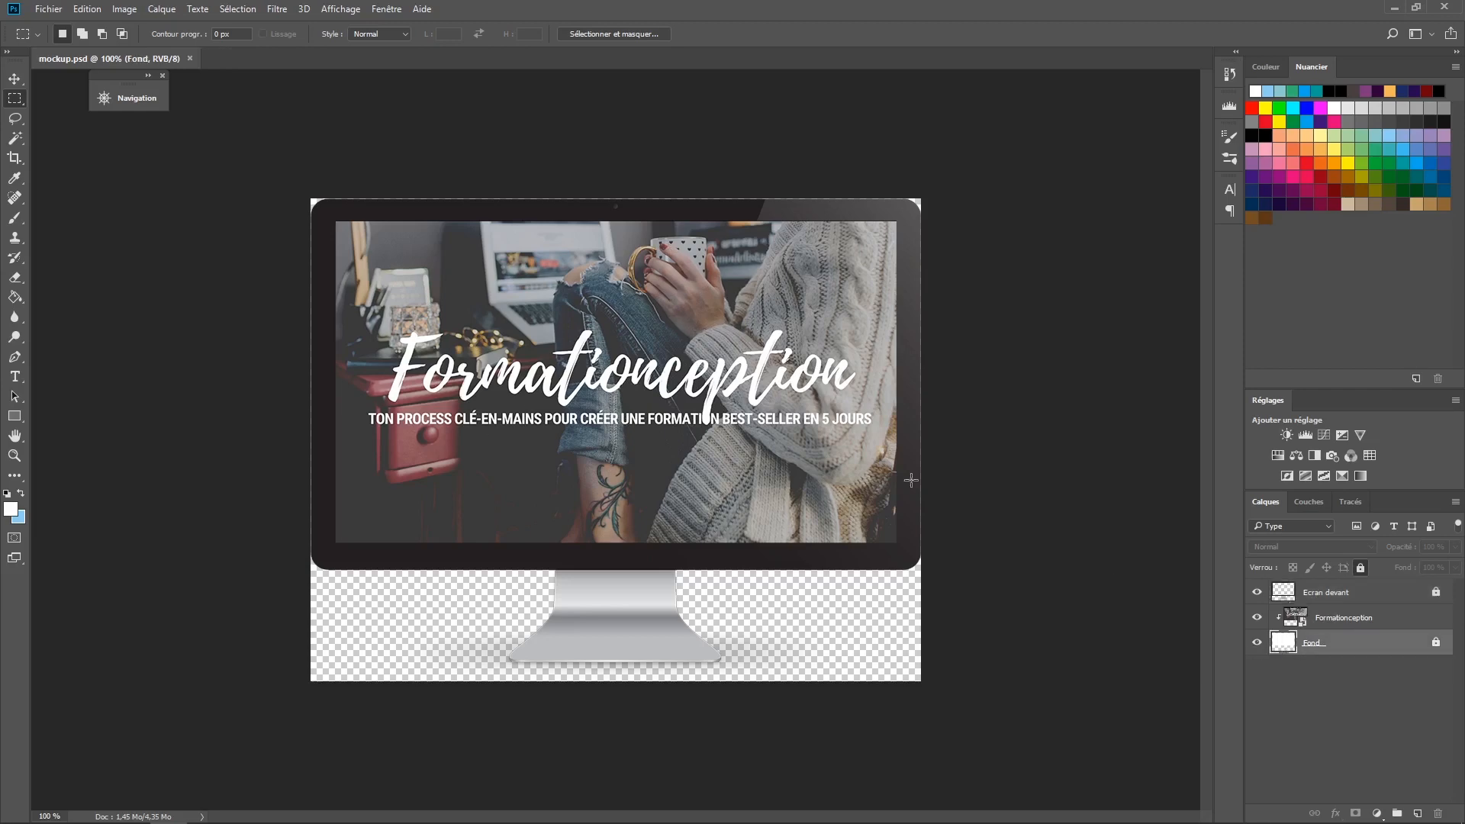
left_click(1329, 624)
left_click(1274, 618, "alt")
left_click(1280, 618, "alt")
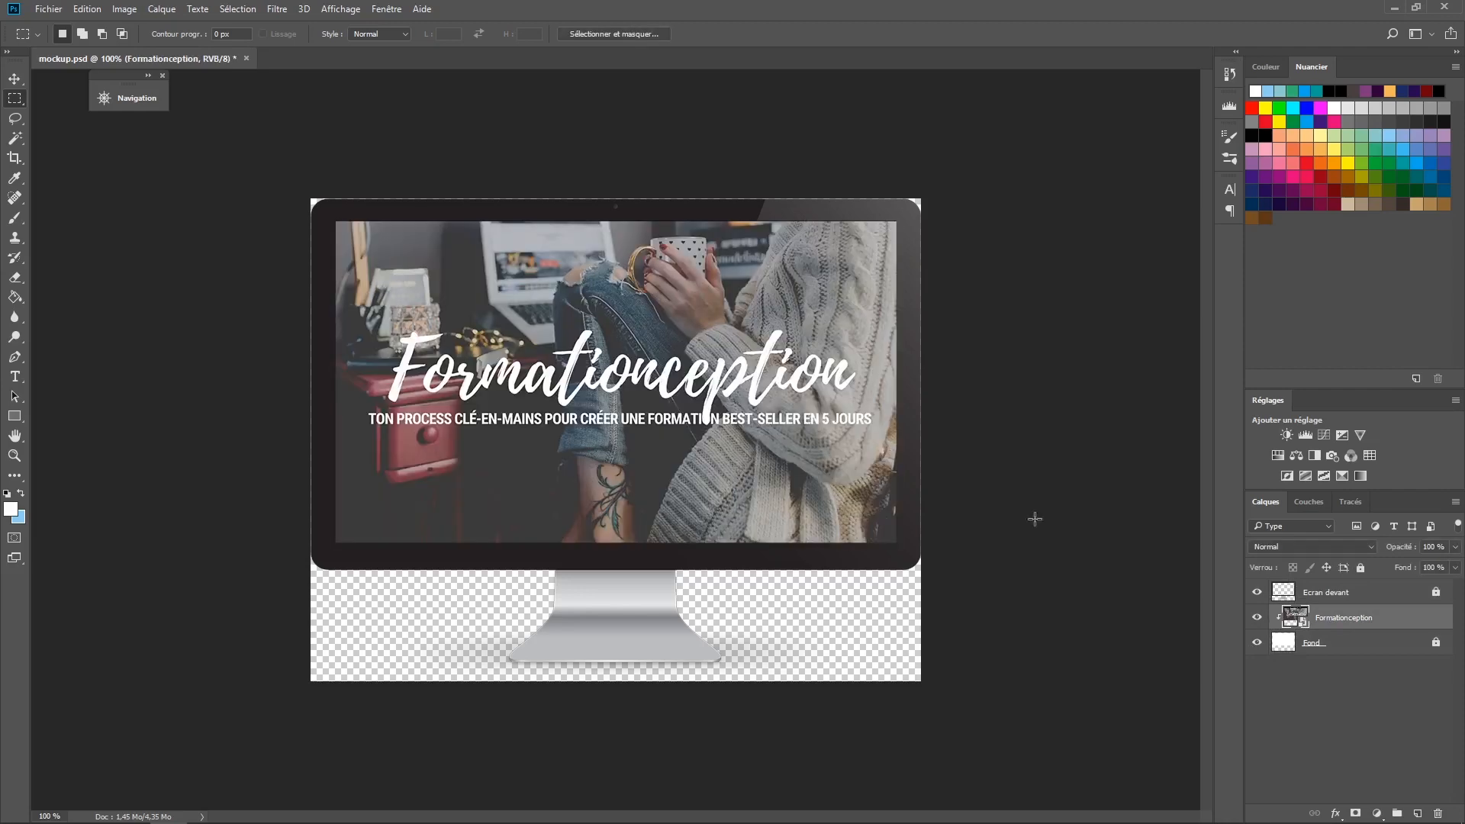
left_click(1334, 596)
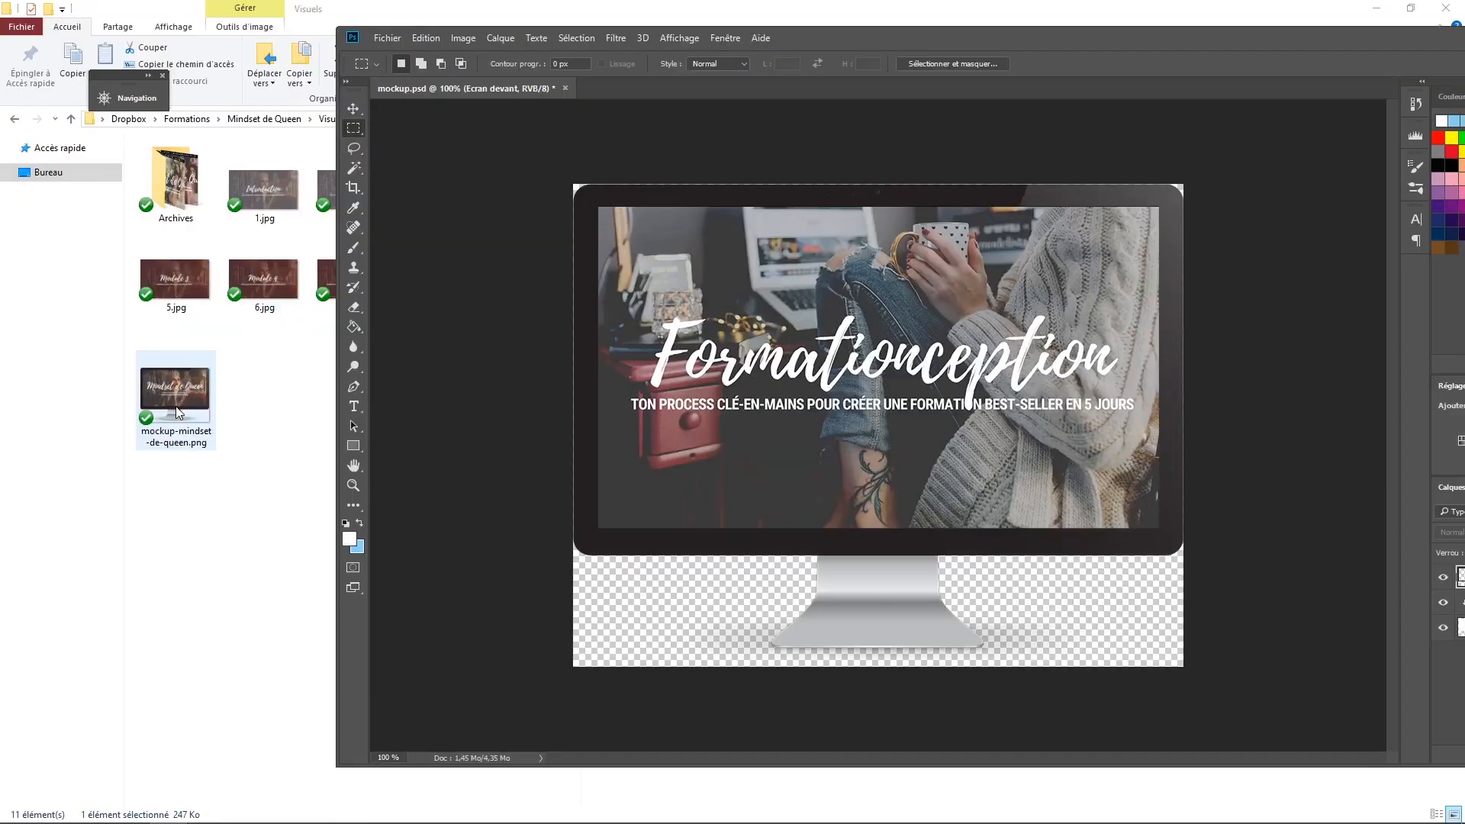
Step: Place Couverture mindset de queen.jpg from the Visuels folder into mockup.psd, positioned over the monitor's screen, and restore the full-size workspace
left_click(313, 339)
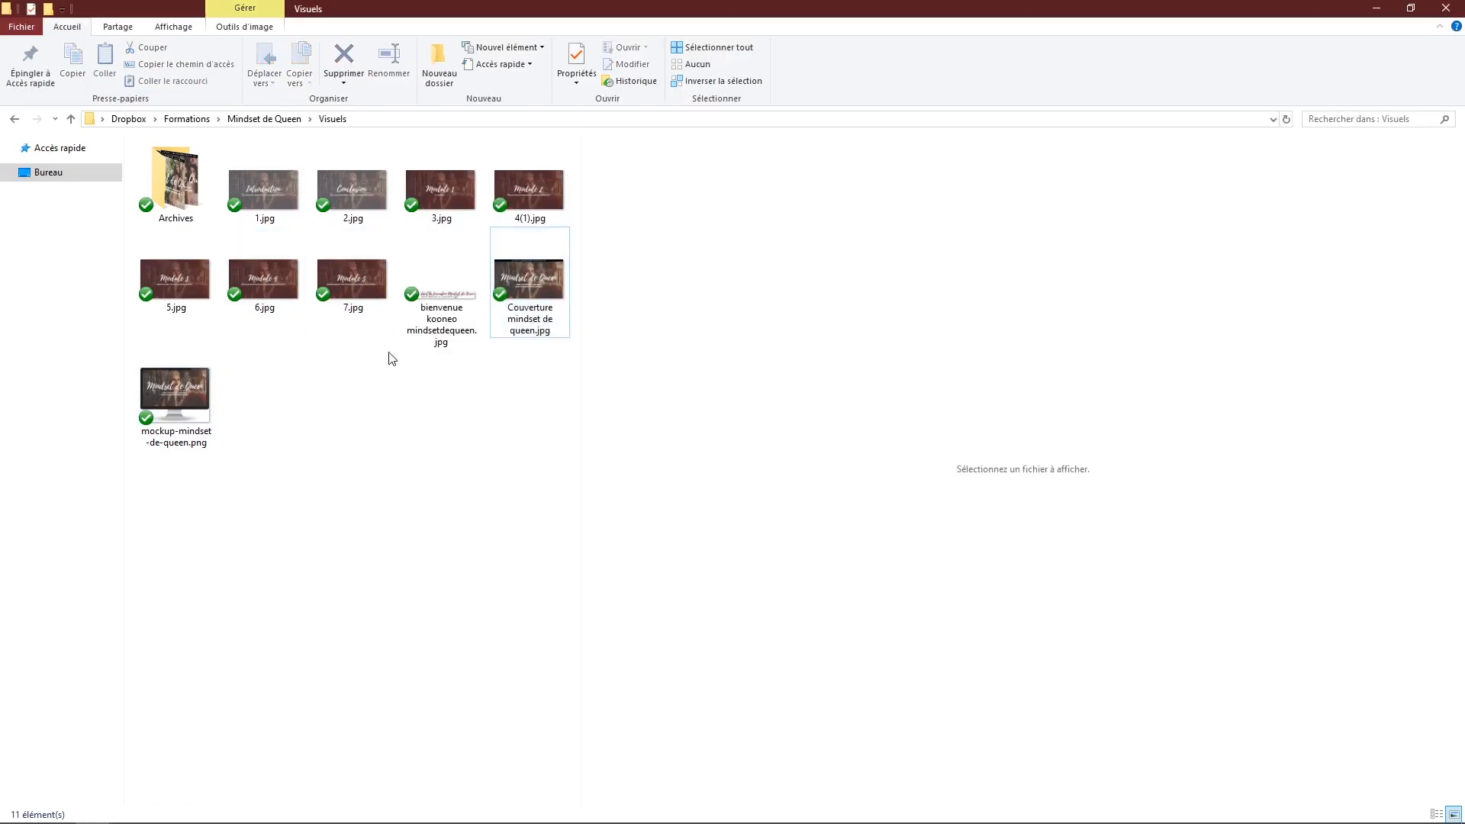
left_click(554, 269)
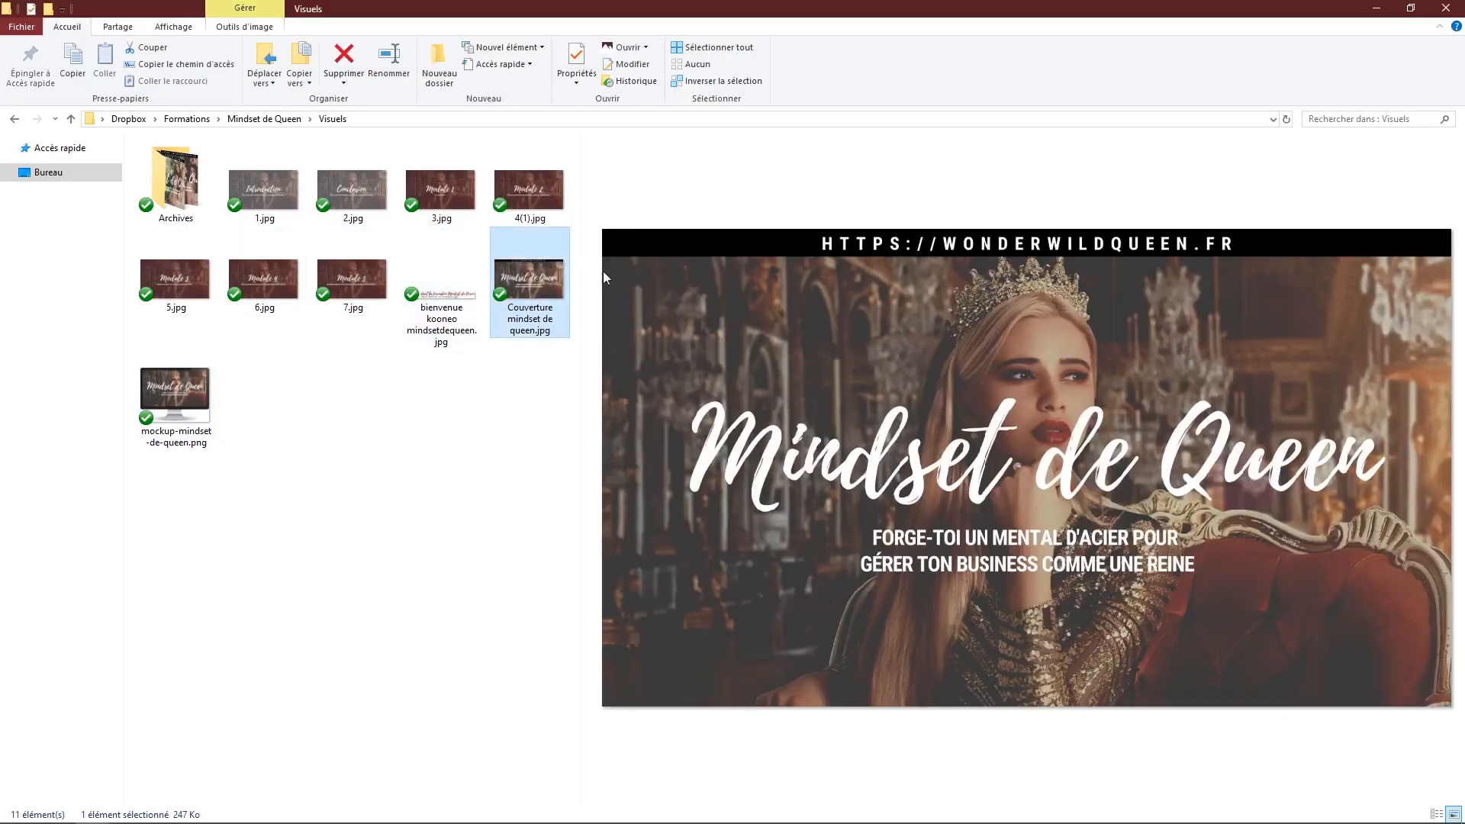
left_click_drag(551, 278, 871, 379)
left_click_drag(1143, 377, 1155, 310)
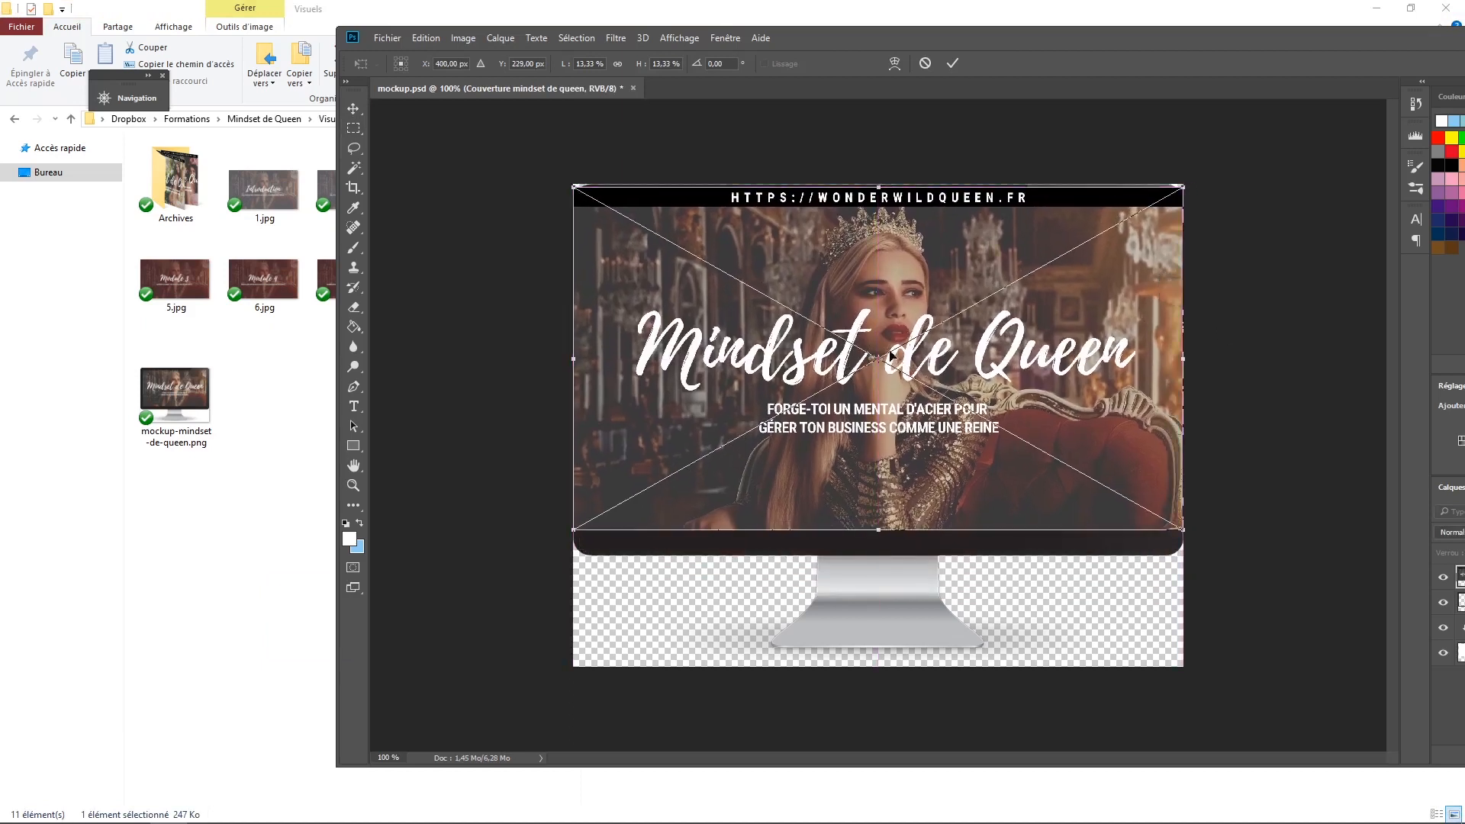
left_click_drag(1070, 371, 1081, 391)
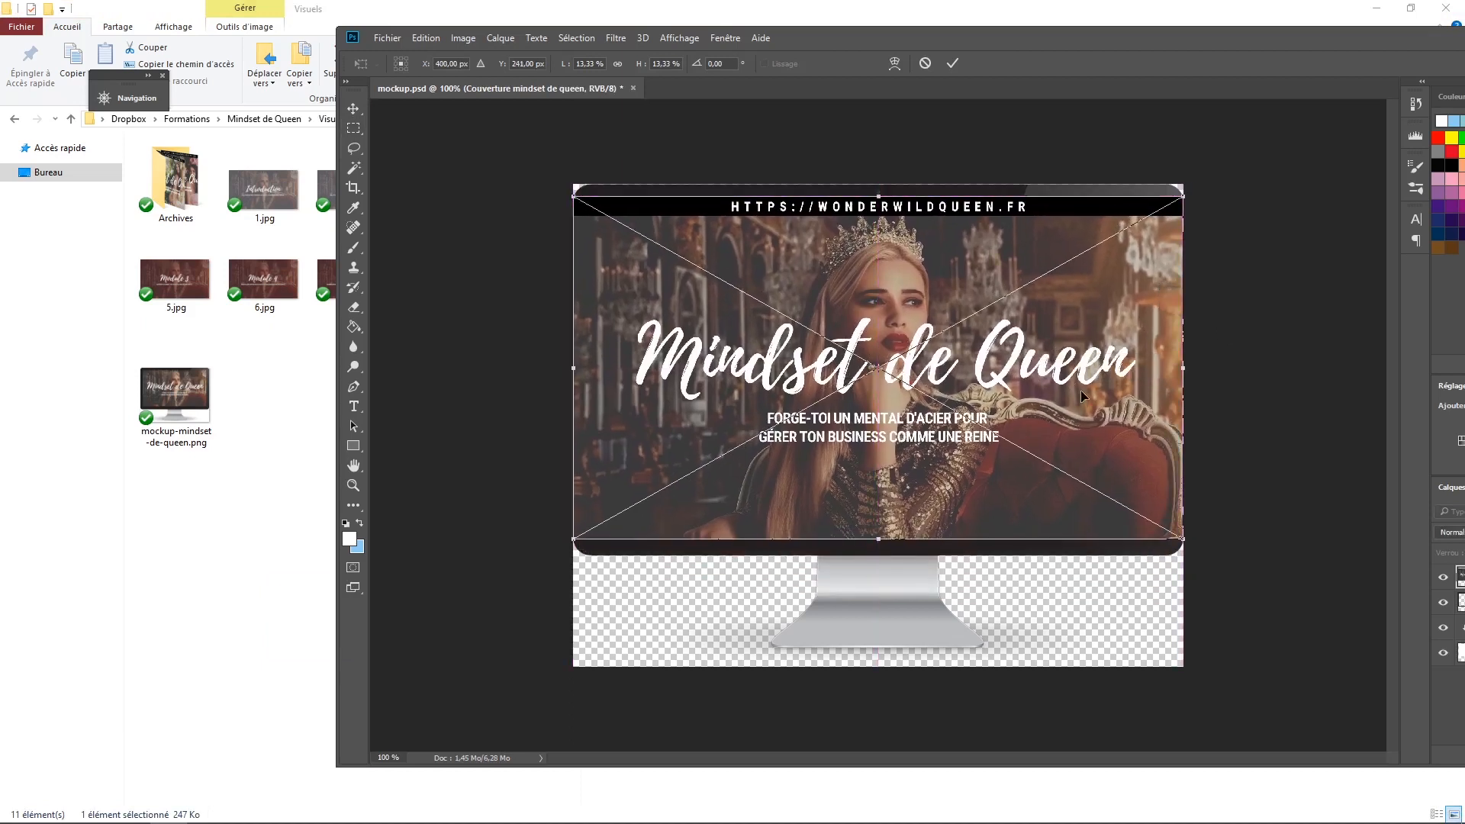
key("Return")
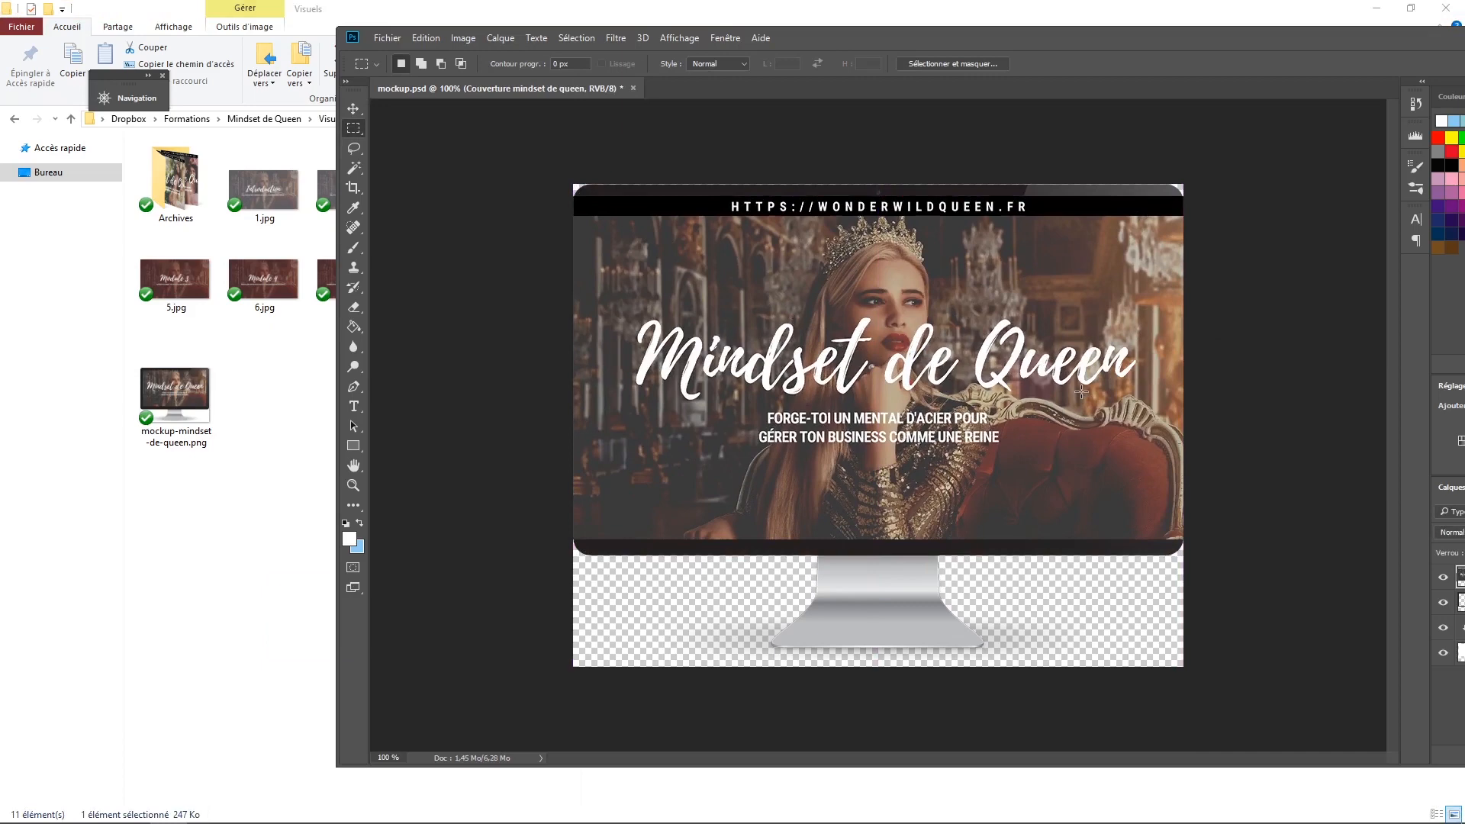
double_click(1241, 43)
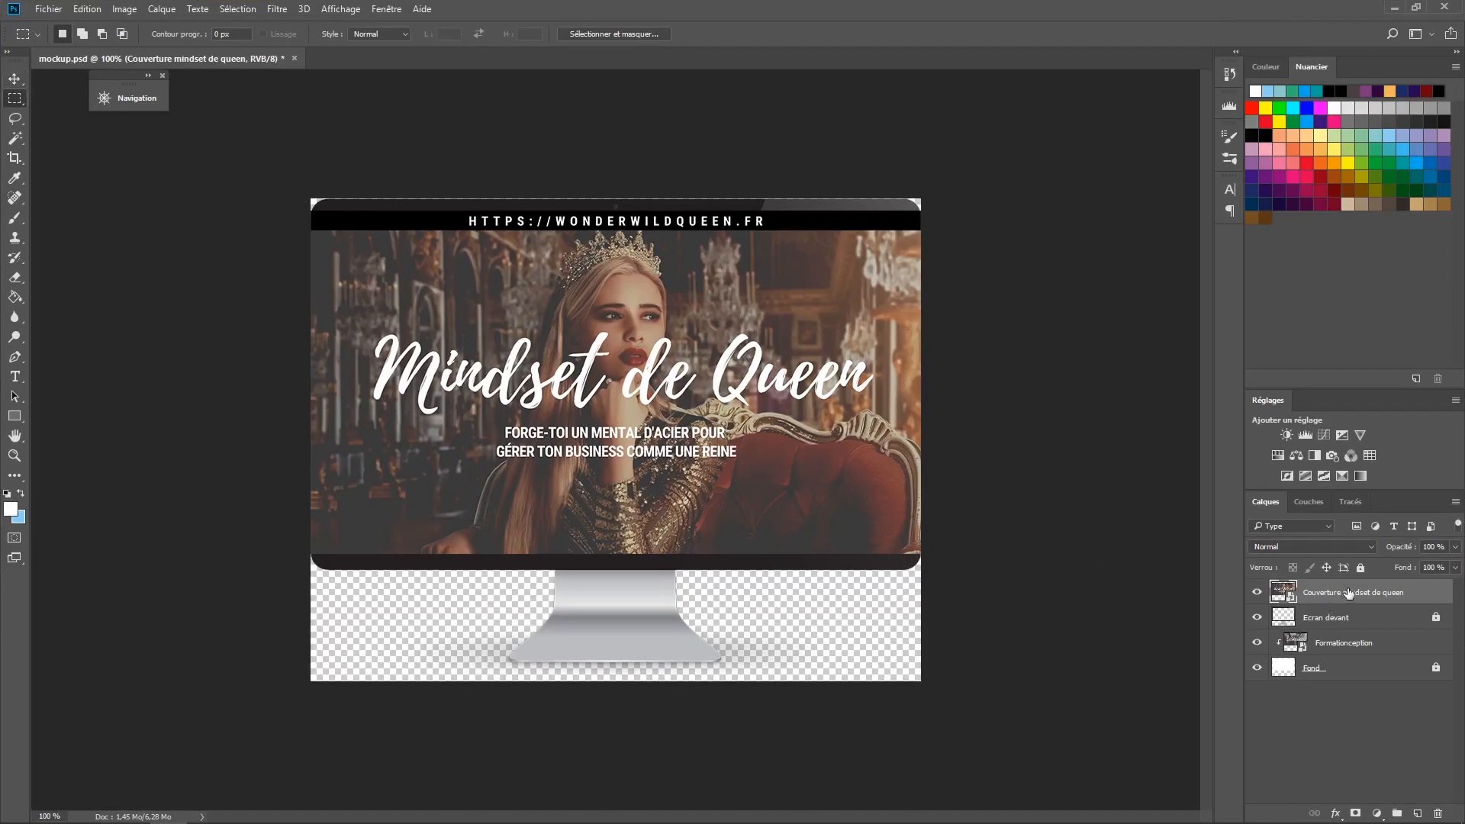
Step: Move the Couverture mindset de queen layer below Ecran devant and turn it into a clipping mask
left_click_drag(1348, 592, 1351, 639)
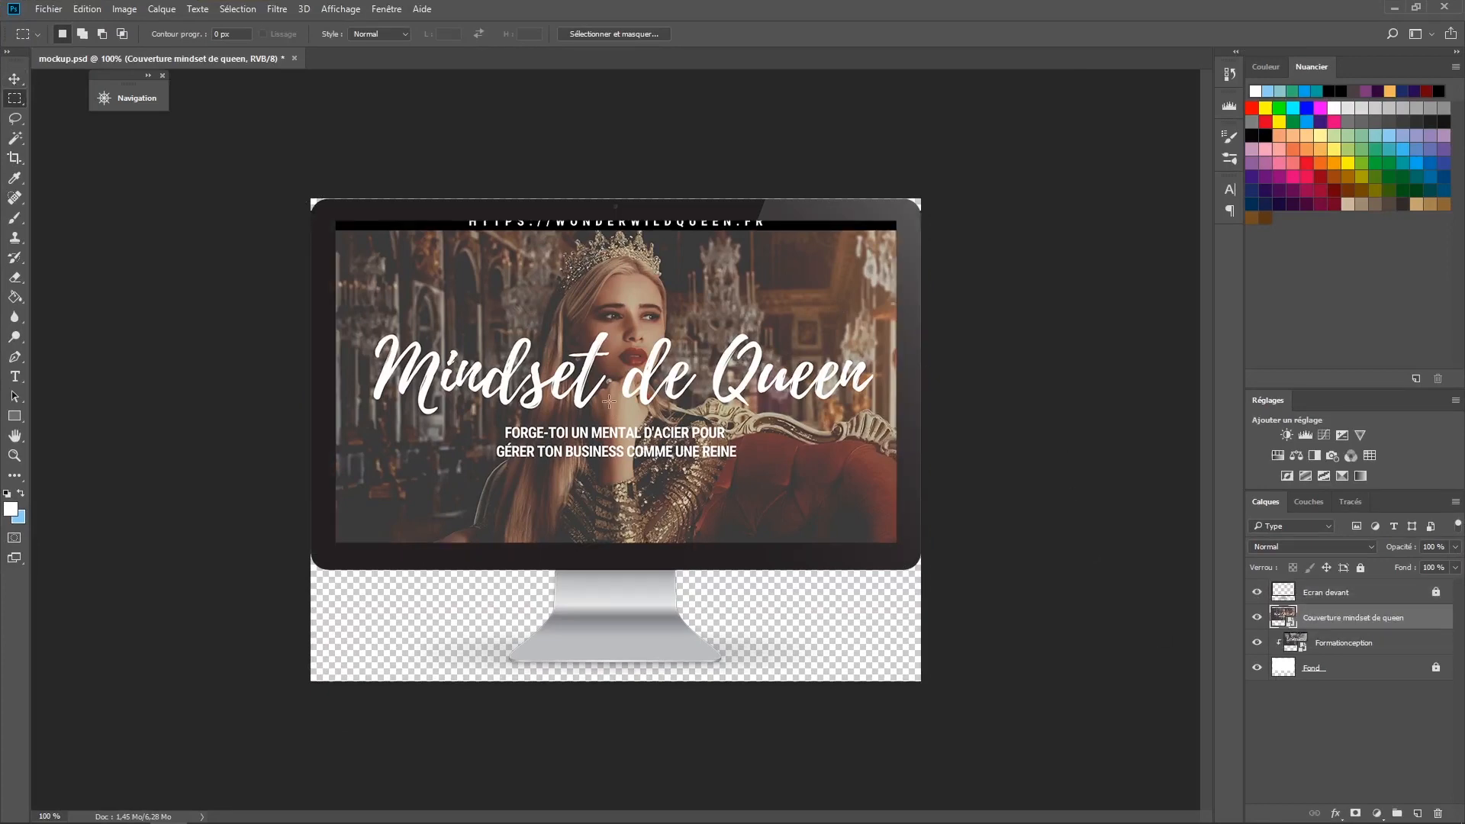
right_click(1351, 626)
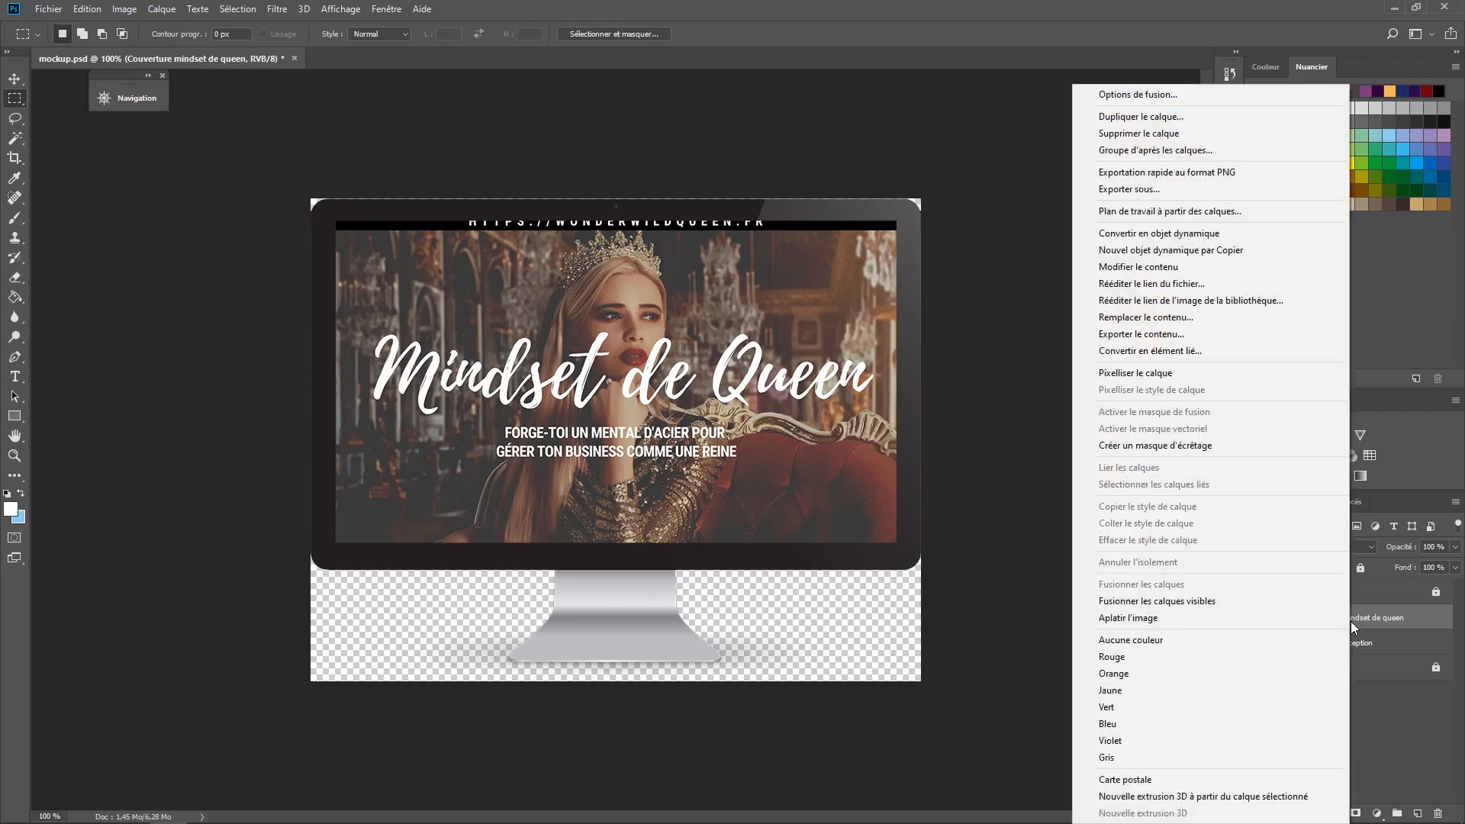
left_click(1244, 445)
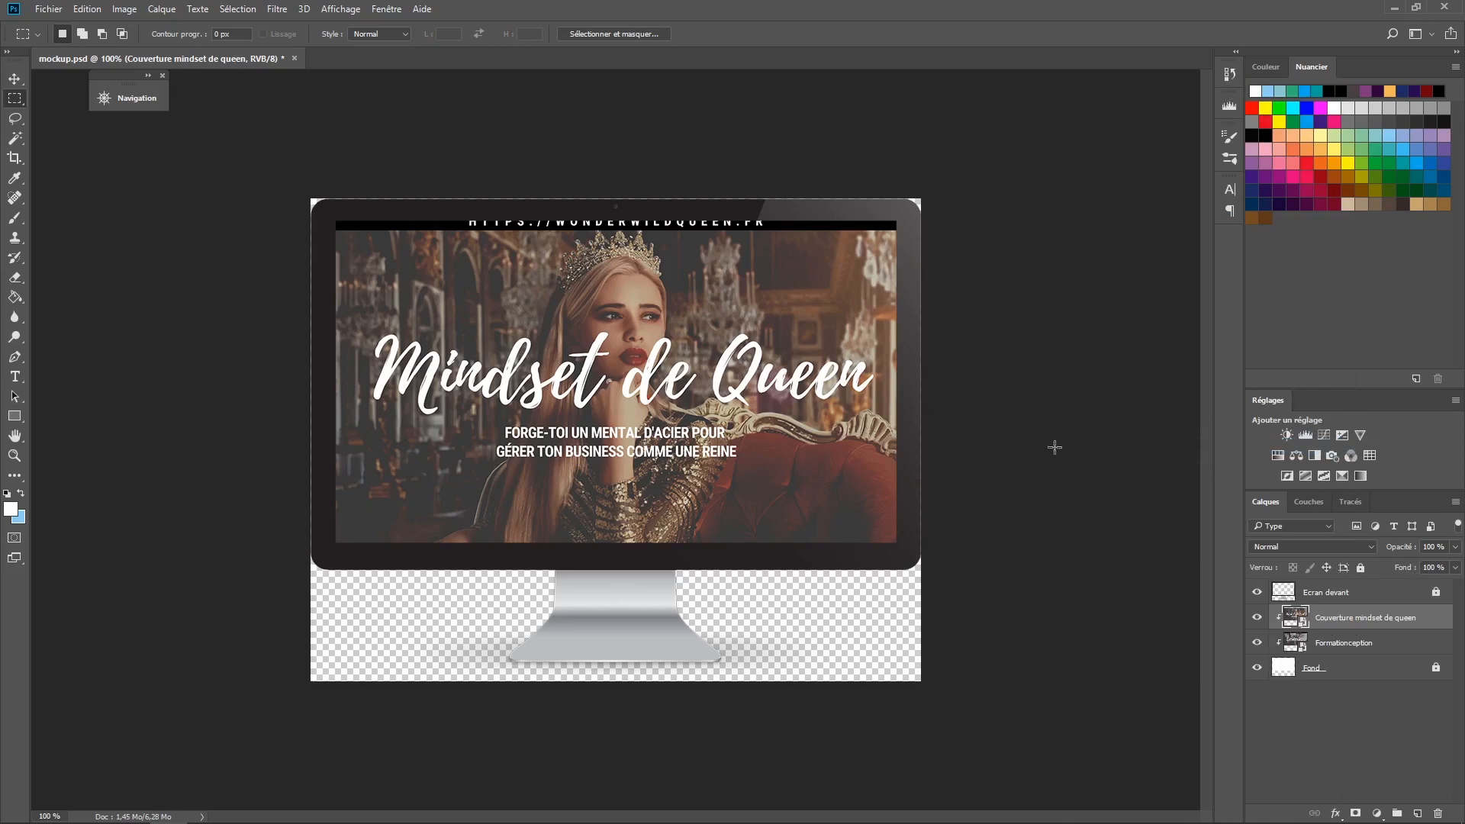
left_click(1341, 645)
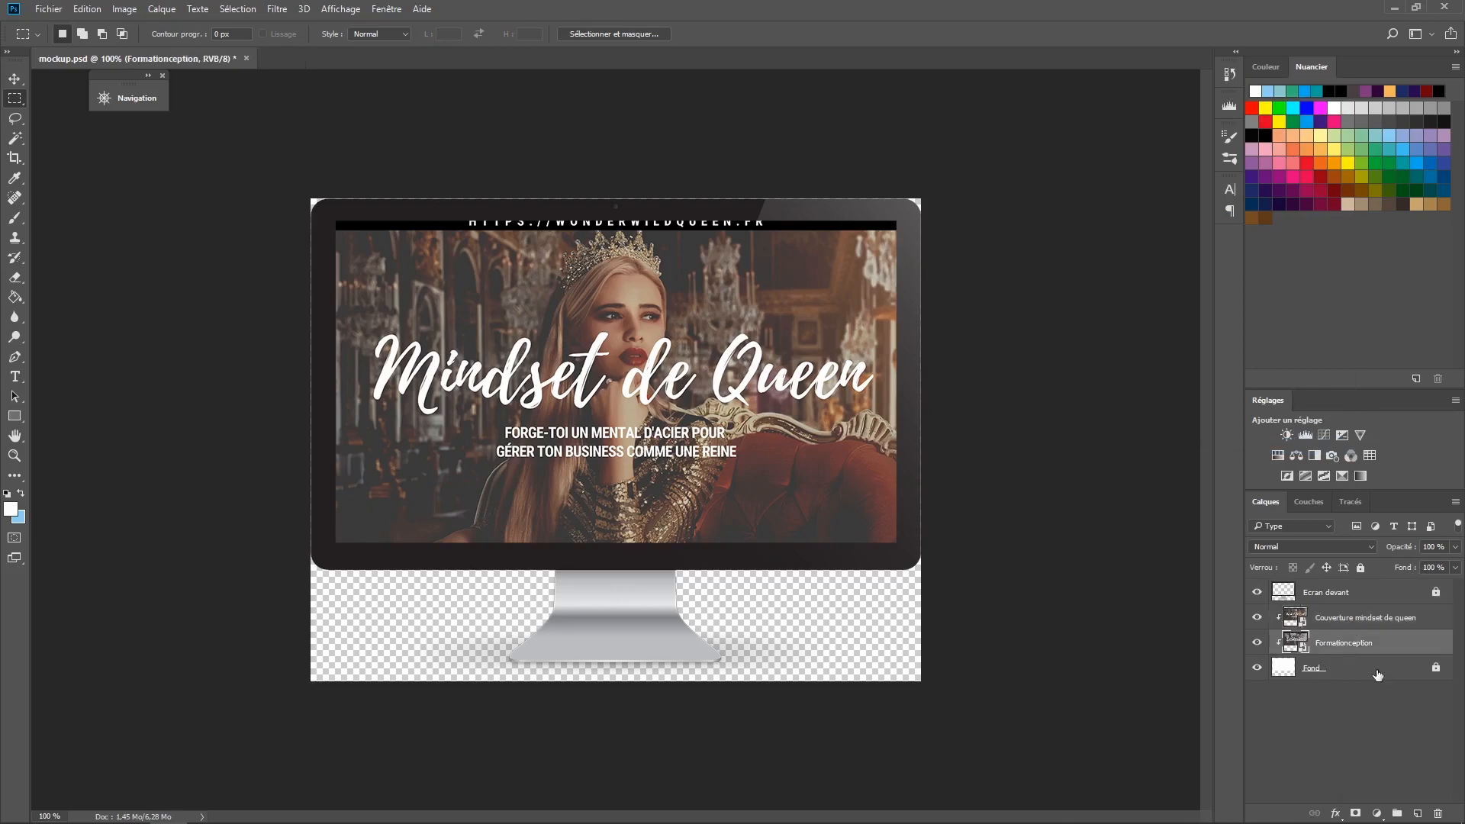
right_click(1358, 619)
left_click(978, 287)
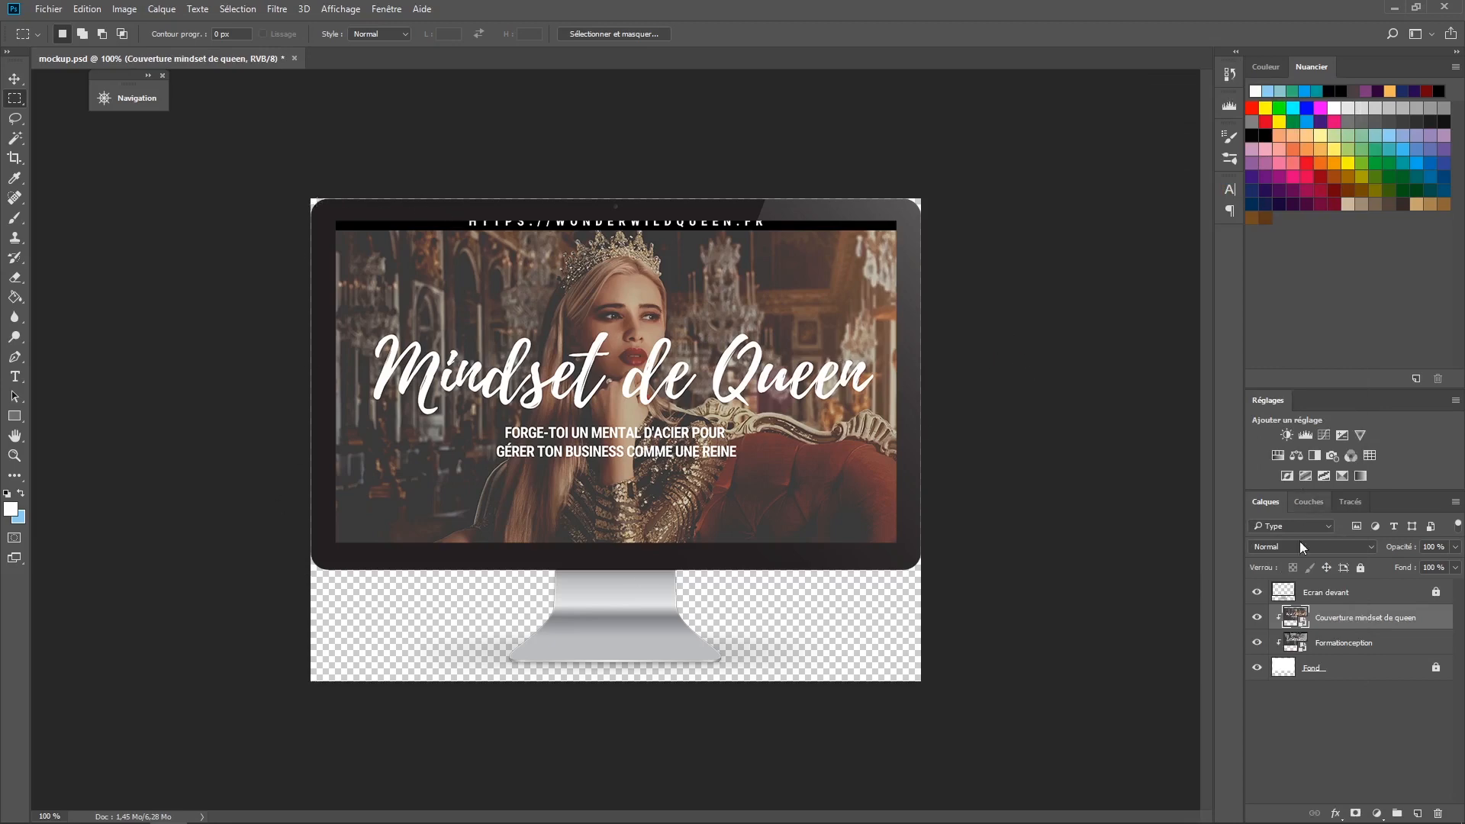
Step: Nudge the Couverture mindset de queen image upward with Free Transform until its website banner is hidden behind the monitor's upper bezel
left_click(15, 80)
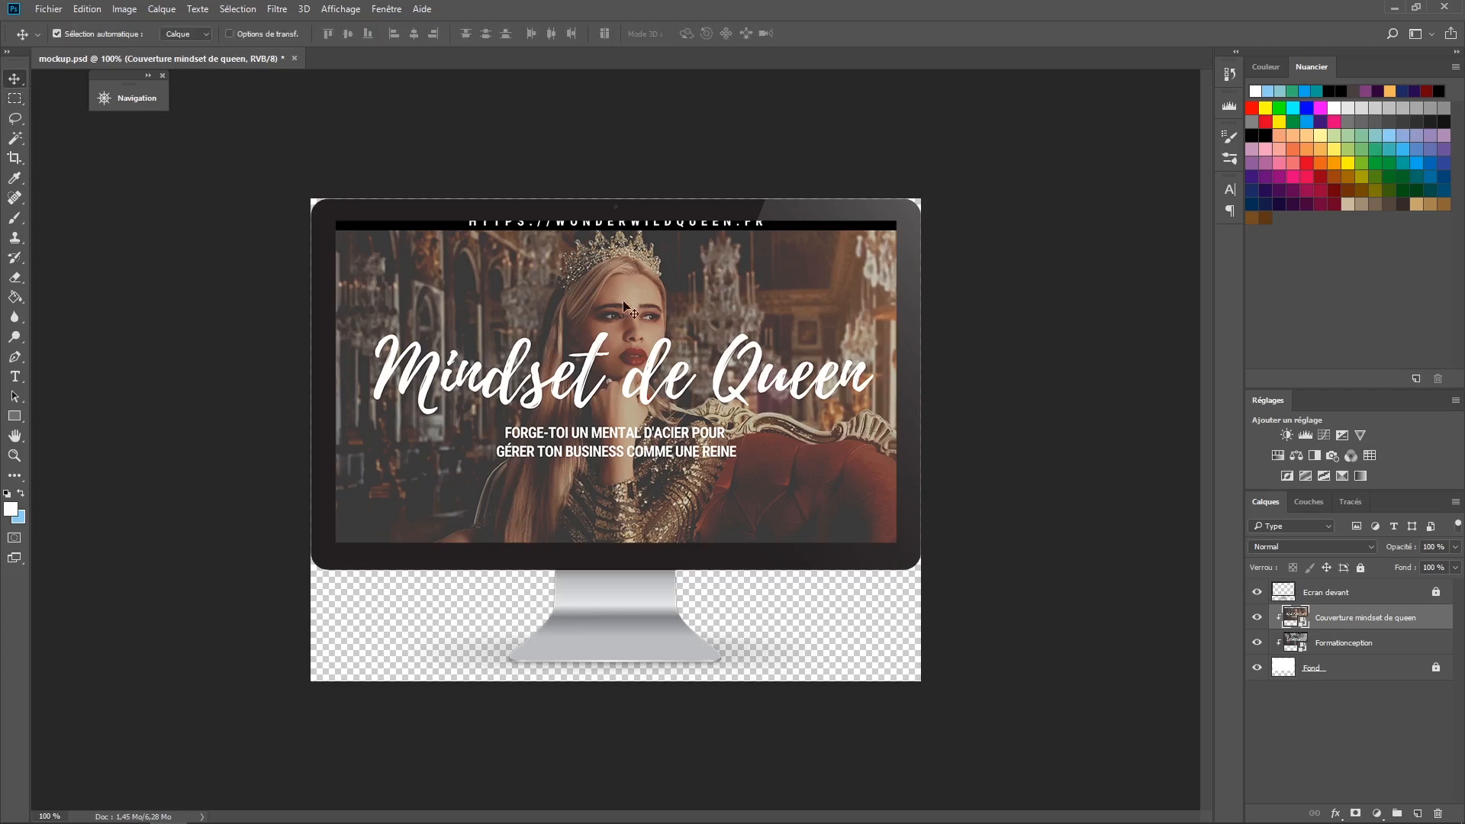
left_click(624, 315)
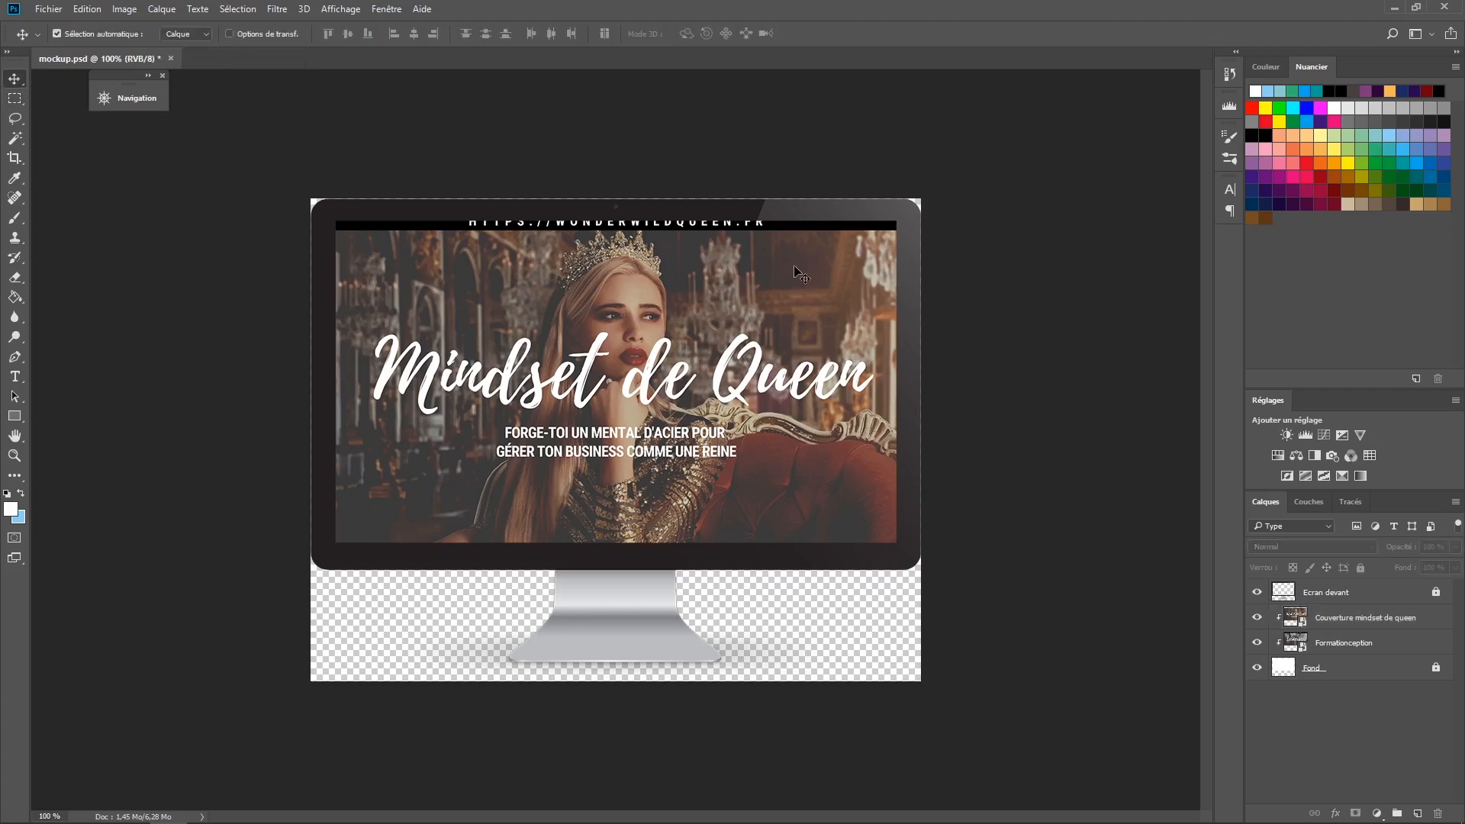
left_click_drag(795, 265, 792, 261)
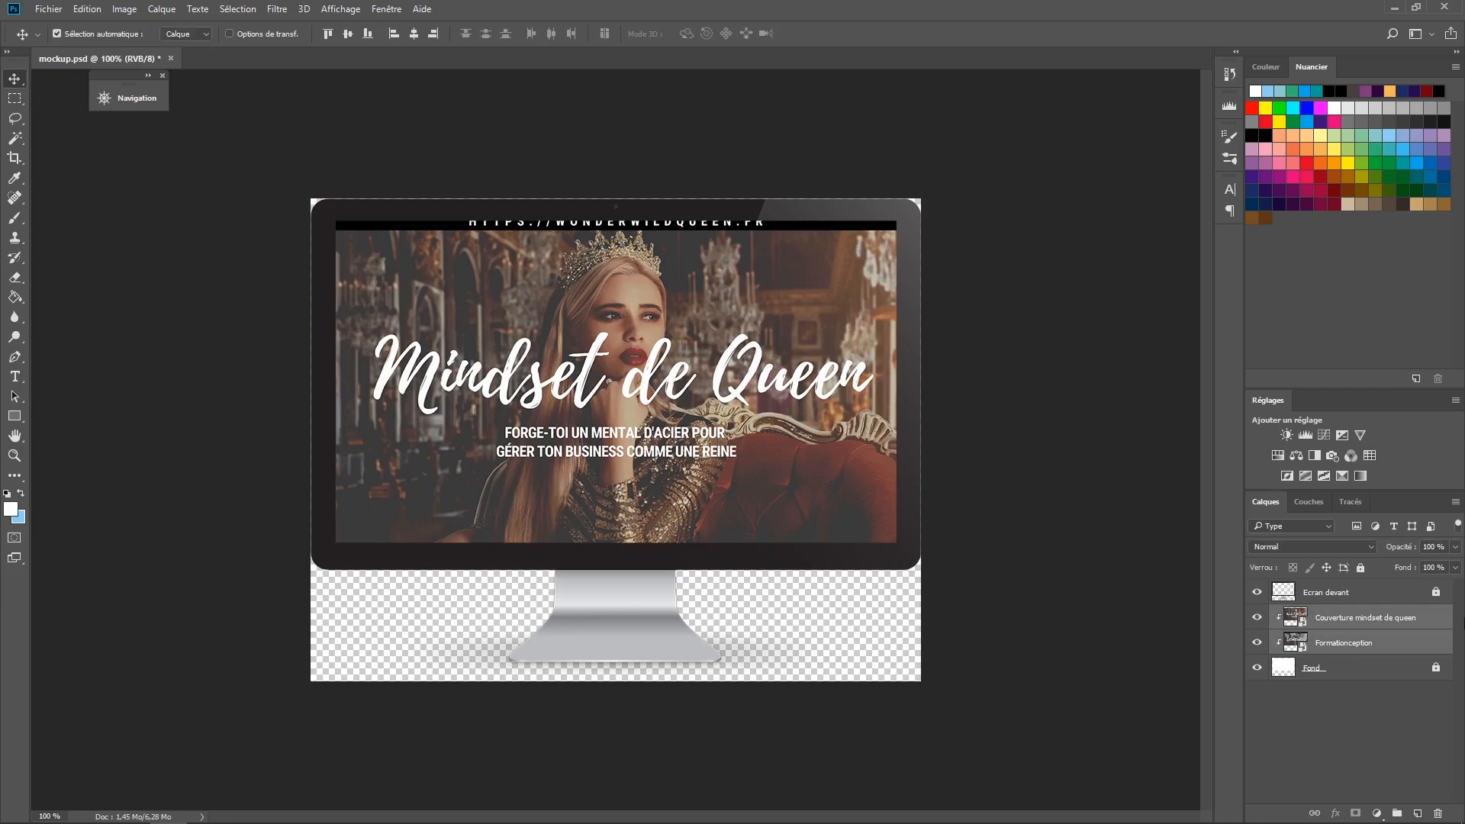
left_click(1366, 621)
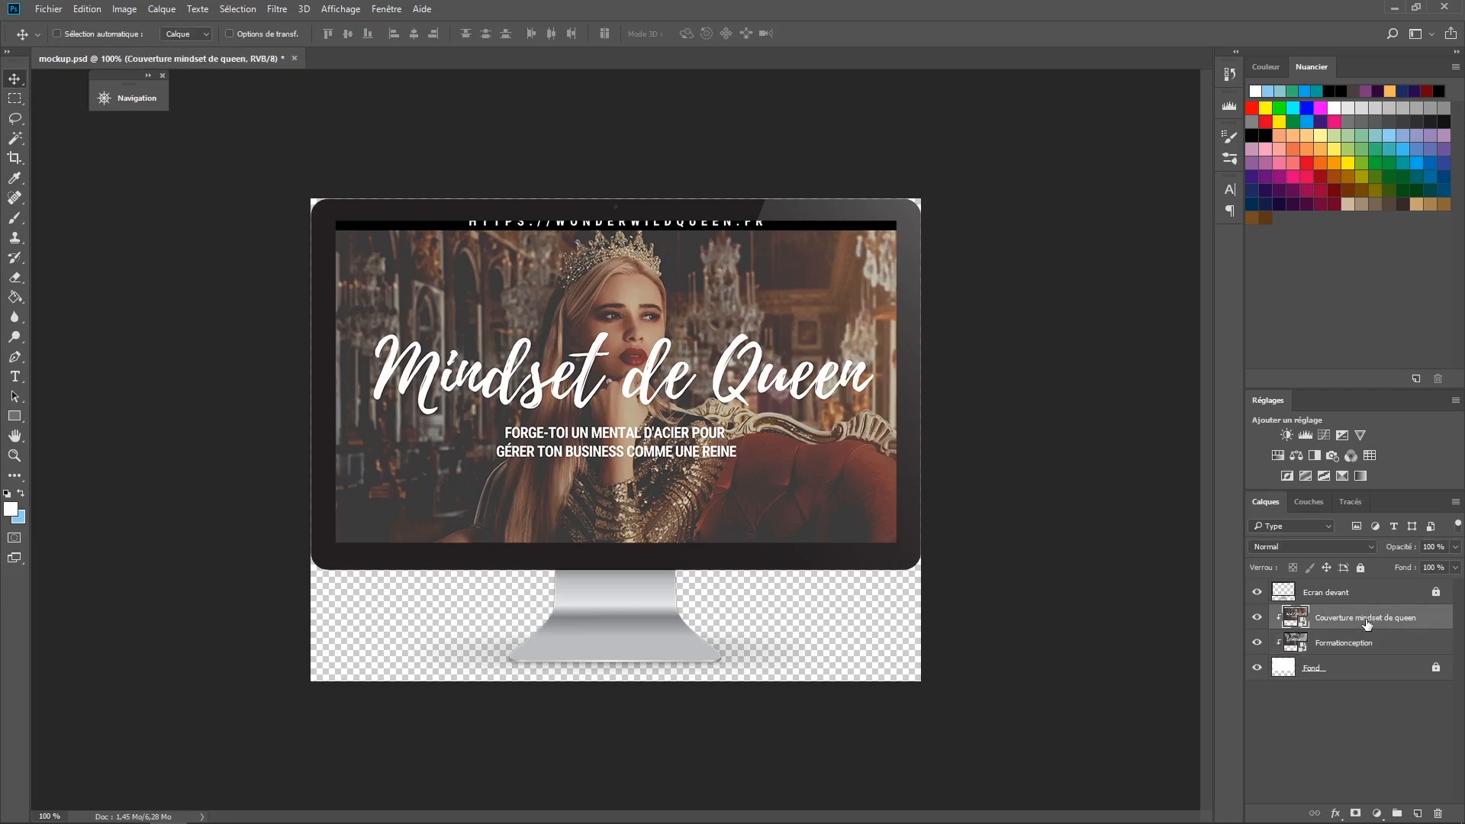
key("ctrl+t")
key("Up")
key("Up")
key("Up")
key("Up")
key("Up")
key("Up")
key("Up")
key("Up")
key("Up")
key("Up")
key("Up")
key("Up")
key("Up")
key("Up")
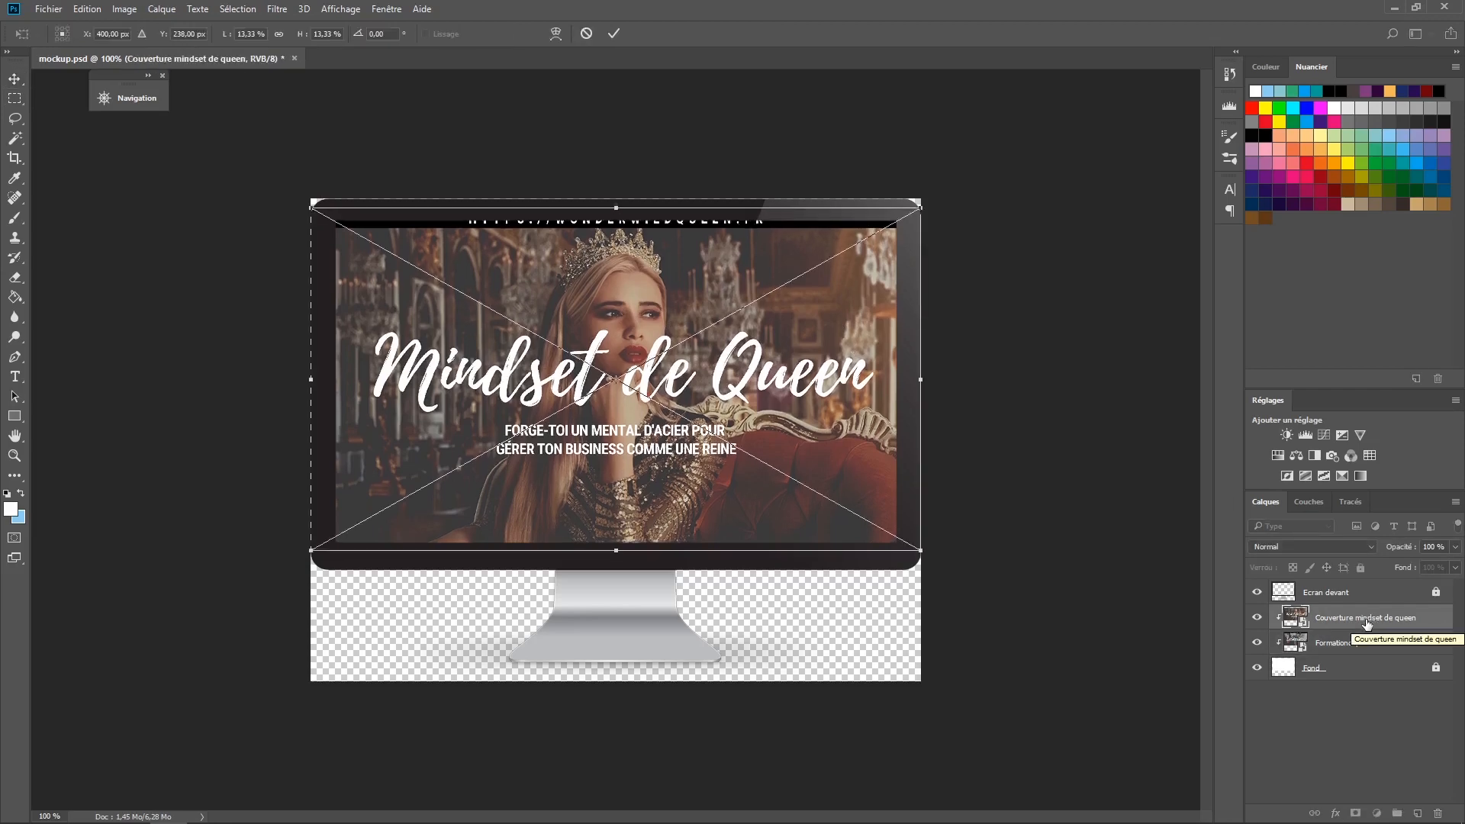
key("Down")
key("Down")
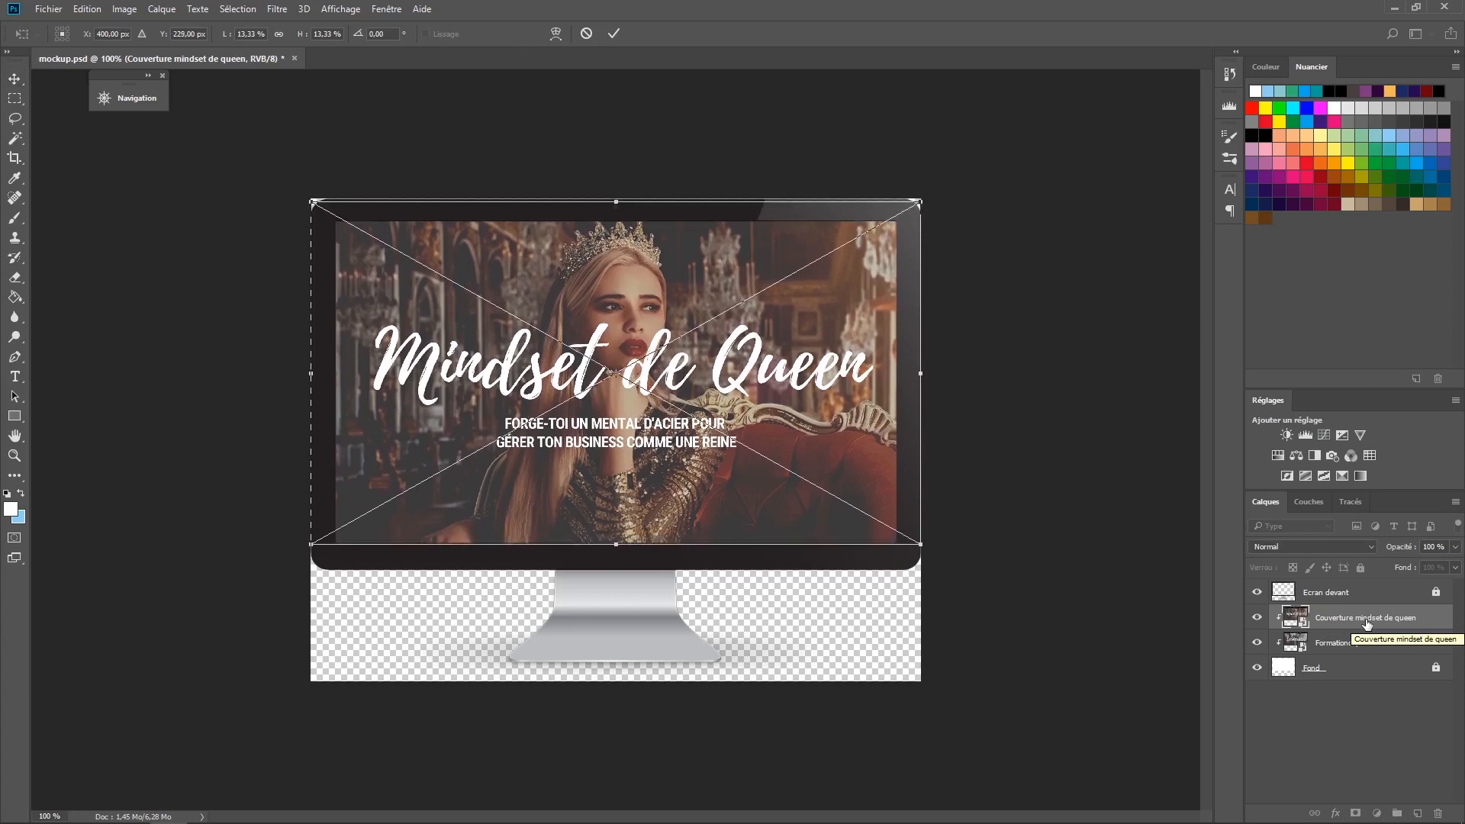
key("Return")
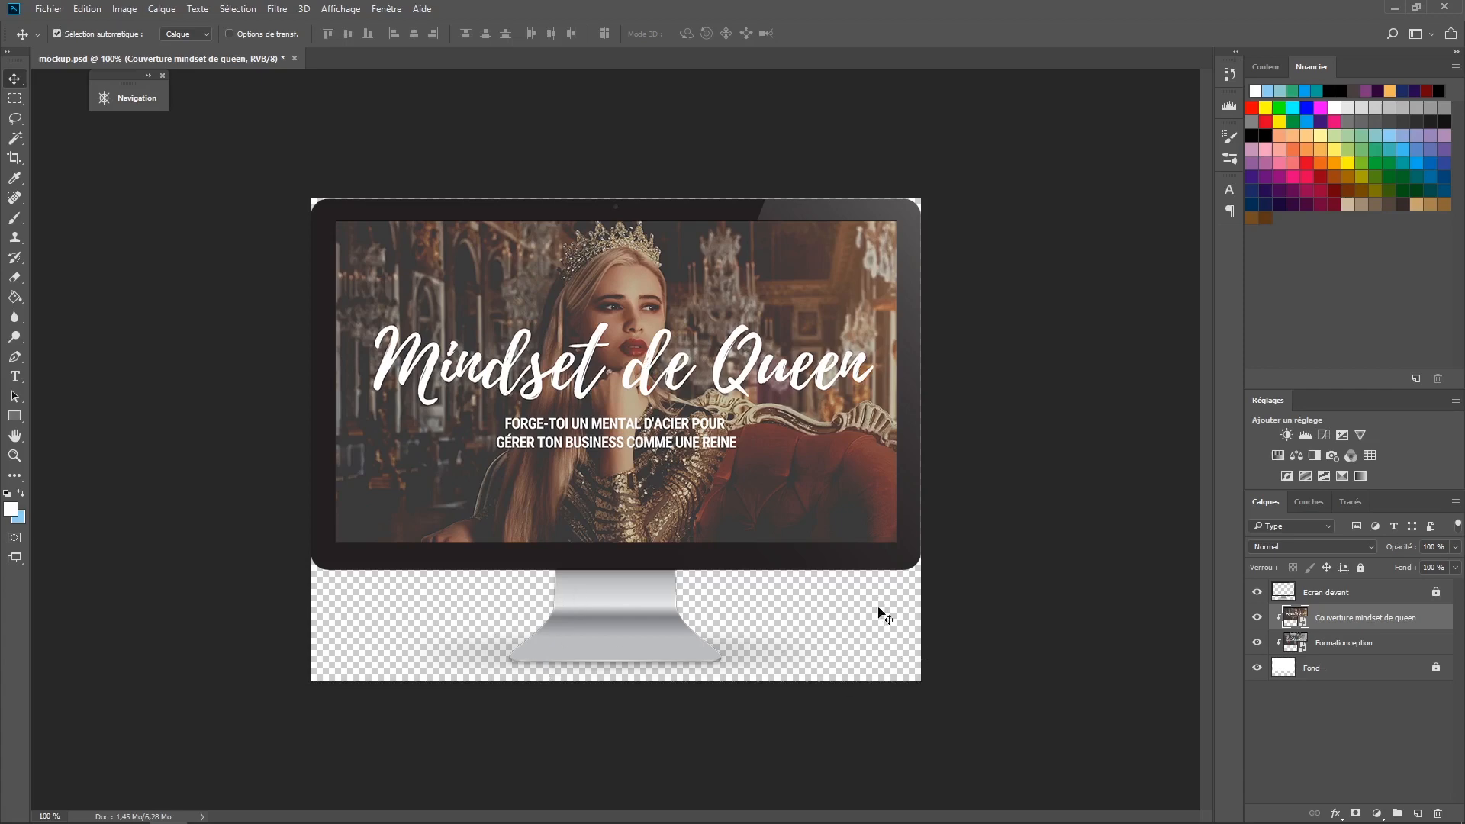
left_click(57, 12)
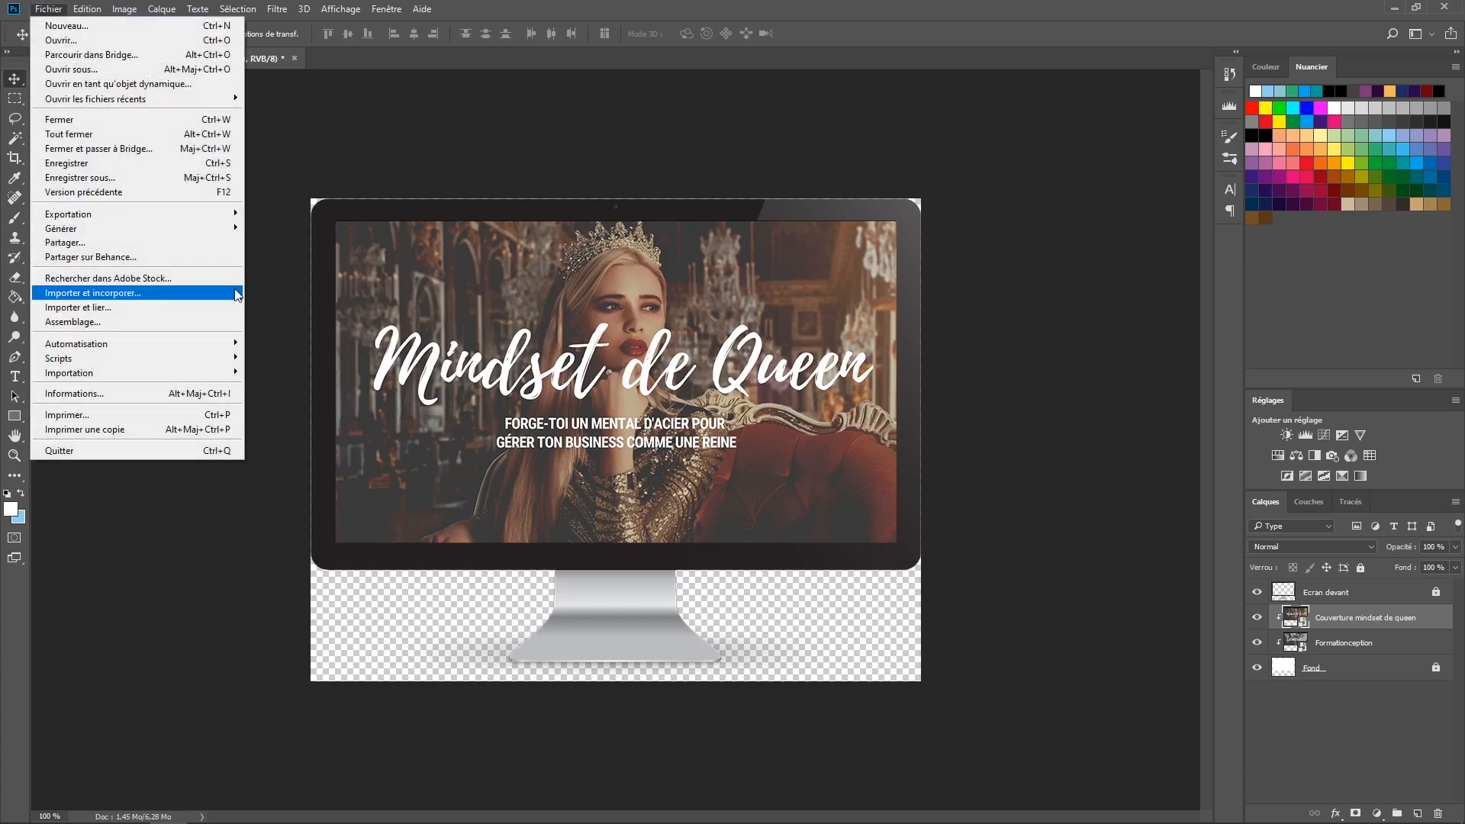
left_click(564, 120)
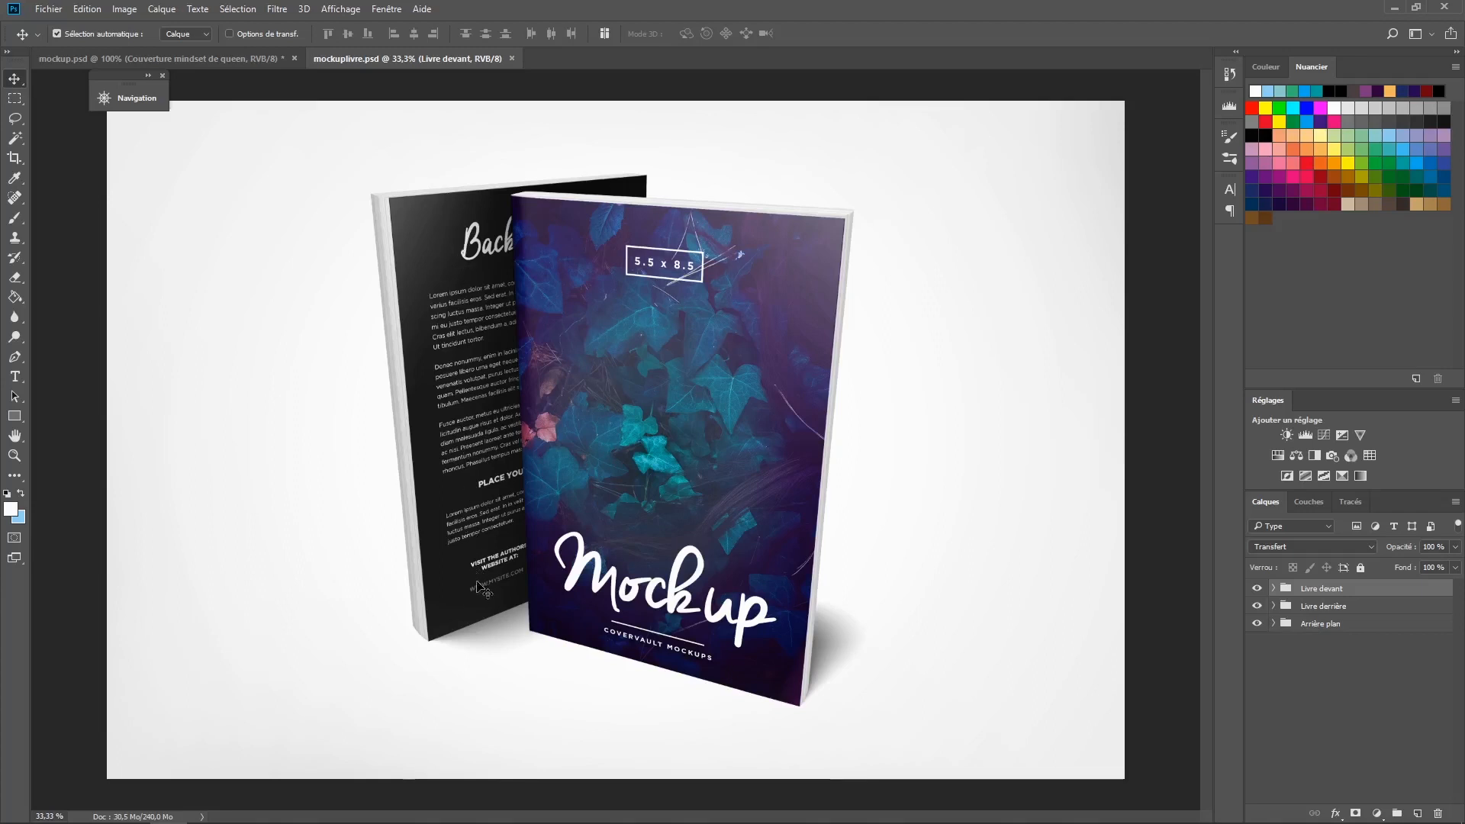
Step: Open the contents of the Couverture à modifier smart object in mockuplivre.psd's Livre devant group
left_click(1273, 588)
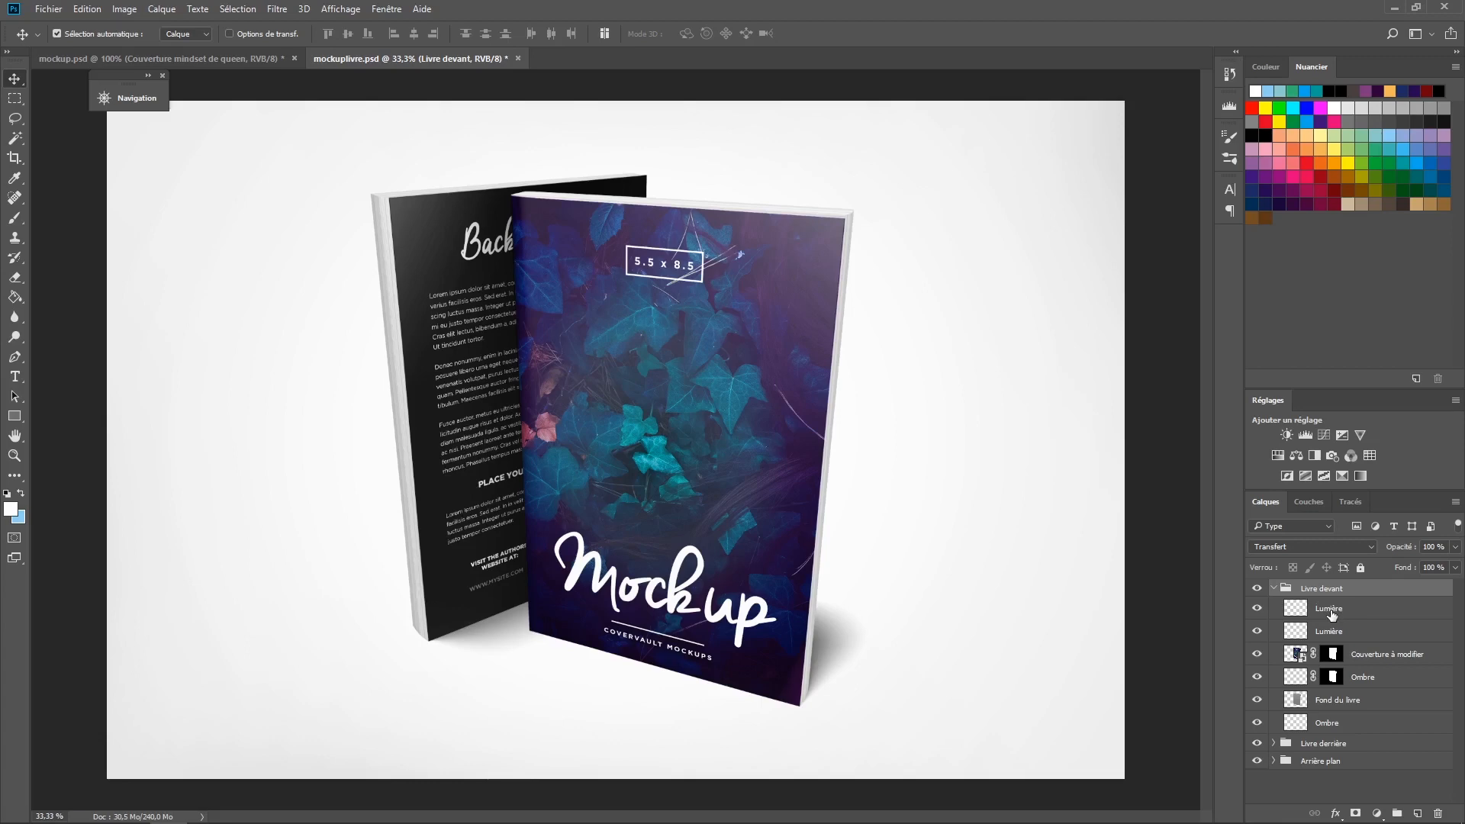
left_click(1258, 608)
left_click(1257, 608)
left_click(1297, 660)
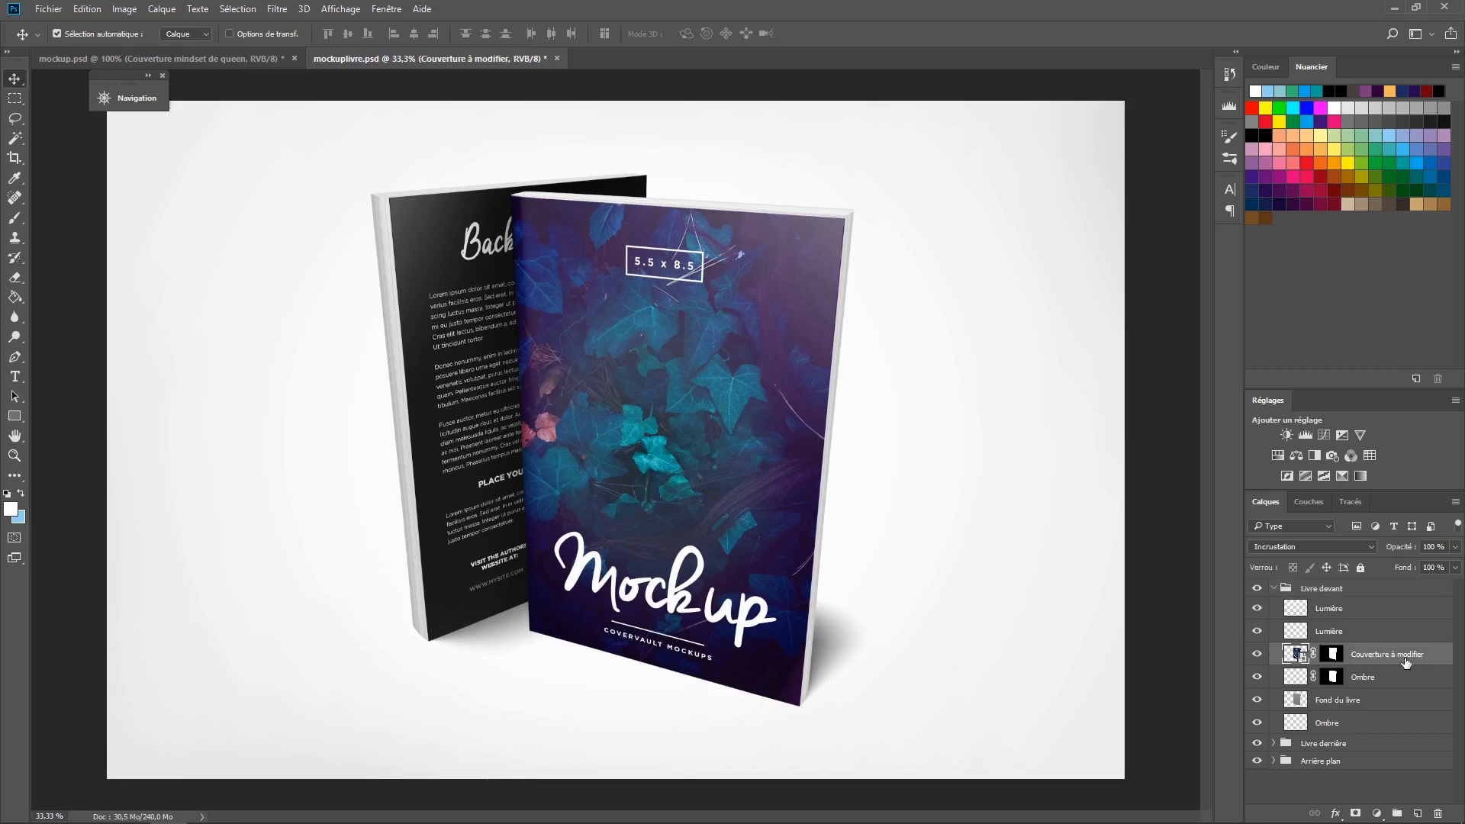
double_click(1292, 656)
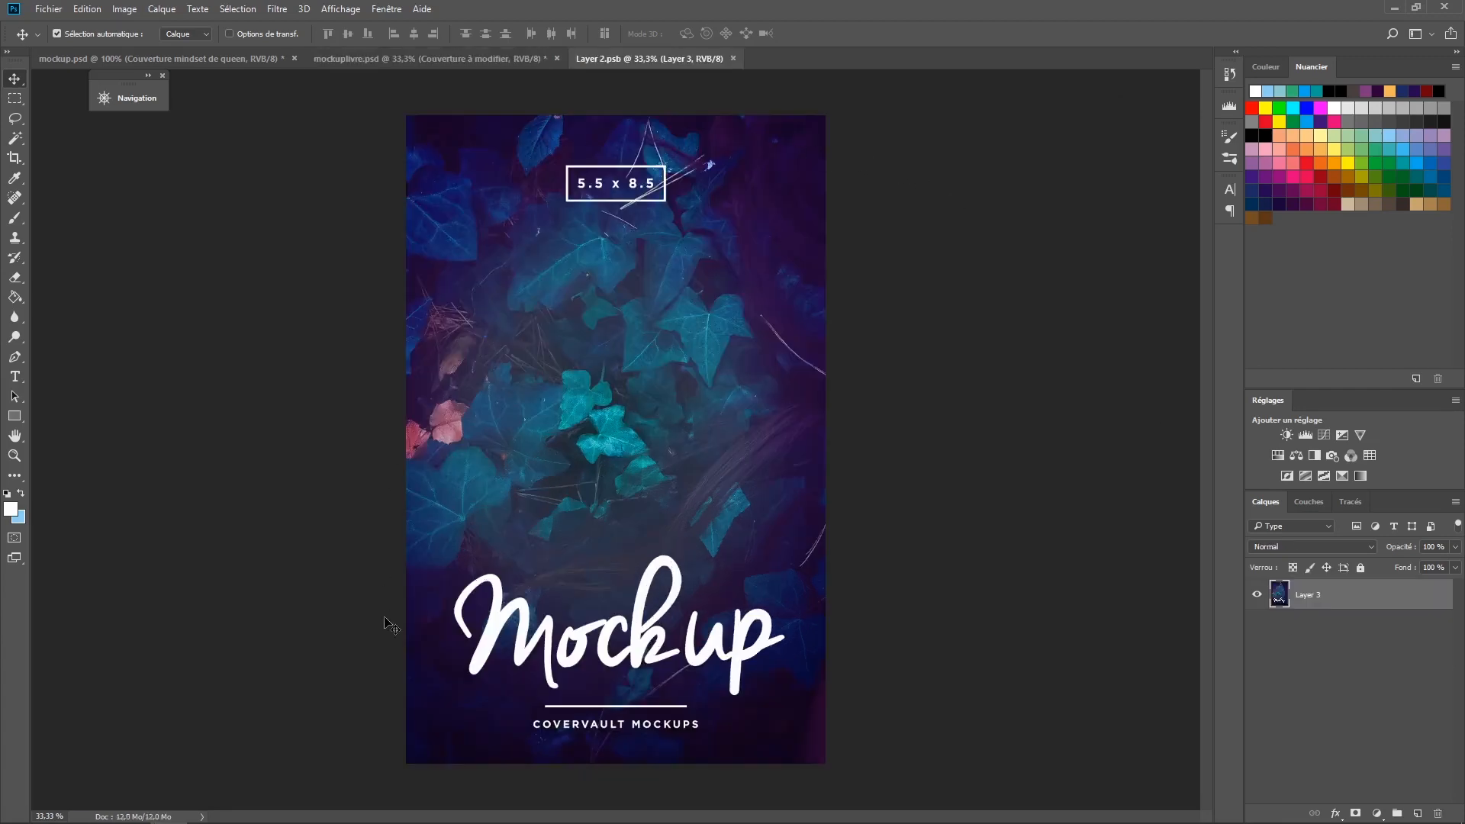
left_click(514, 61)
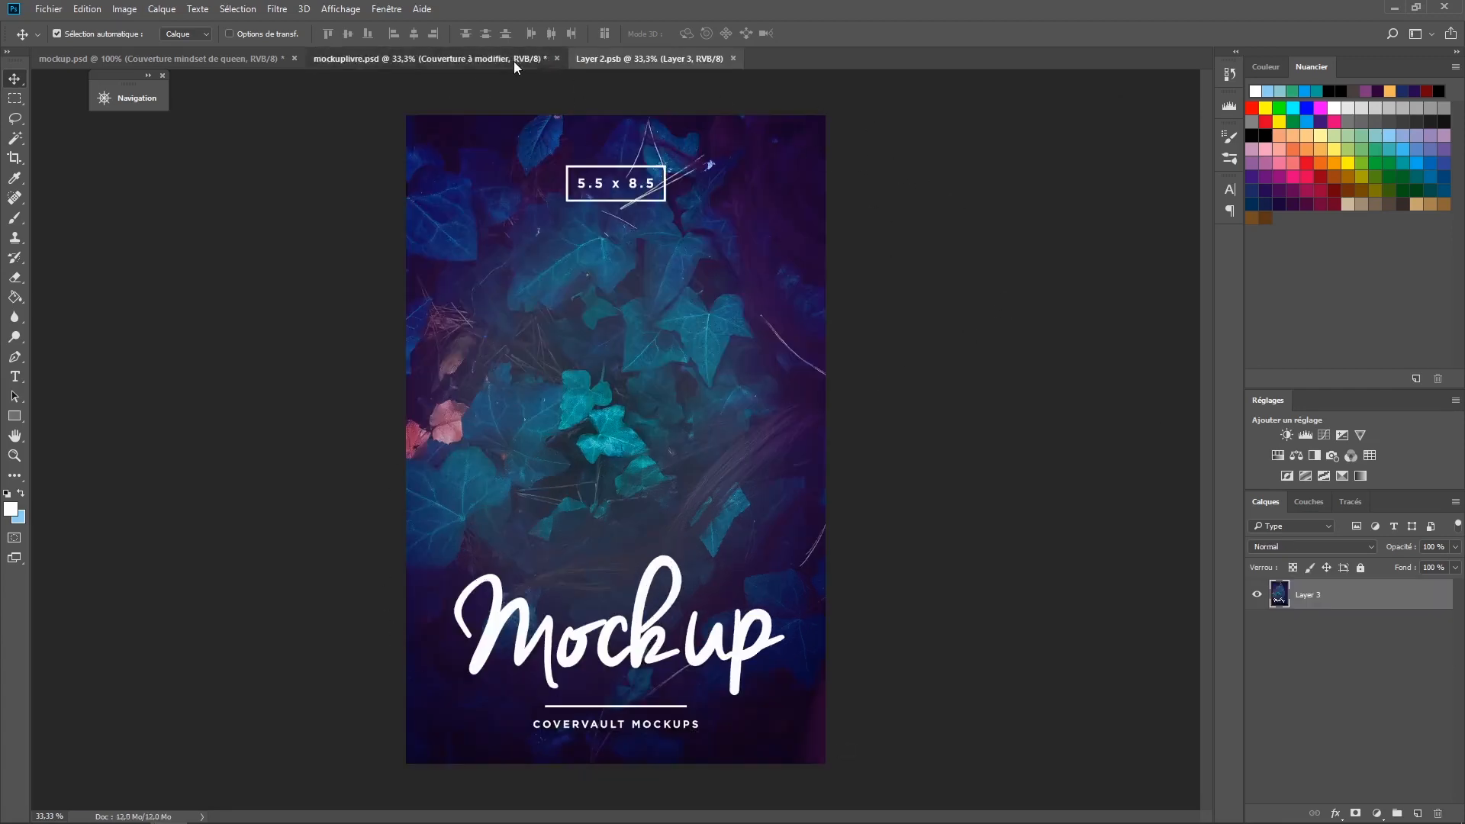
left_click(630, 58)
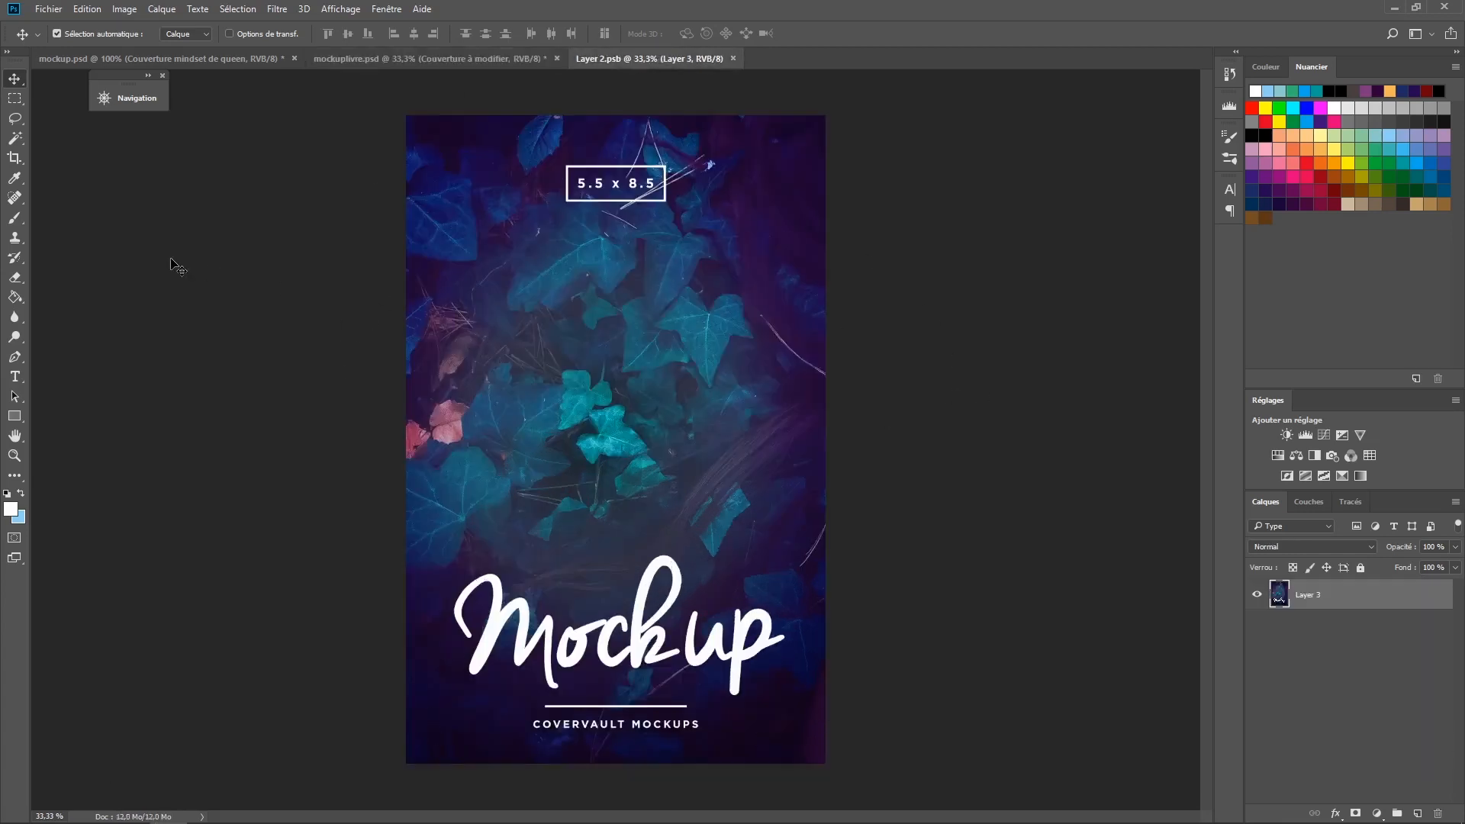
Step: Add white brush scribbles and a black box reading "CE TEST EST VRAIMENT HIDEUX" to the front cover, saving and closing the smart object
left_click(14, 218)
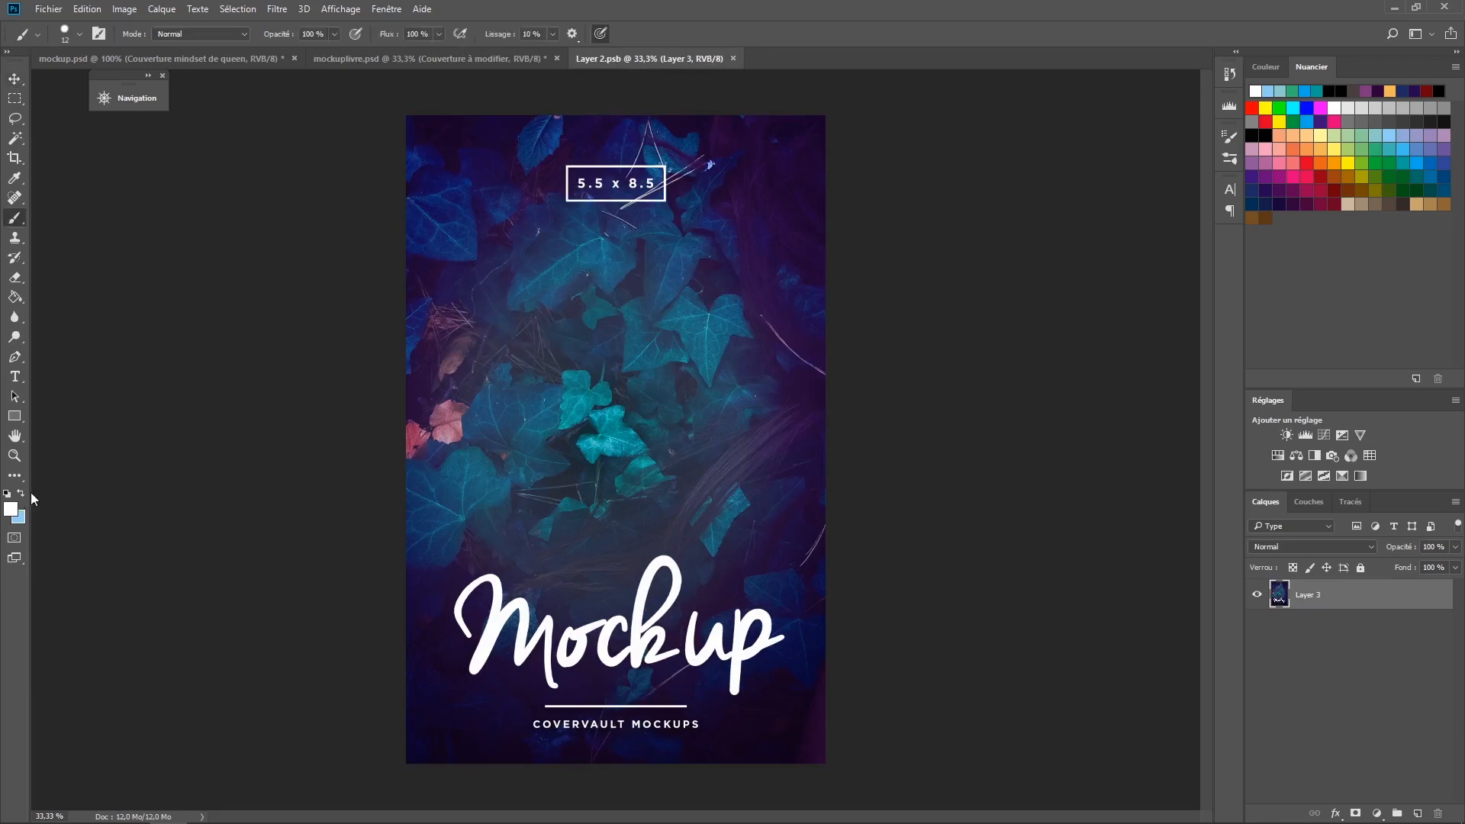
mouse_move(595, 141)
left_mouse_down()
mouse_move(538, 294)
mouse_move(824, 401)
mouse_move(756, 675)
mouse_move(451, 602)
mouse_move(801, 263)
mouse_move(412, 229)
mouse_move(350, 487)
mouse_move(976, 527)
mouse_move(488, 198)
mouse_move(710, 610)
mouse_move(700, 534)
left_mouse_up()
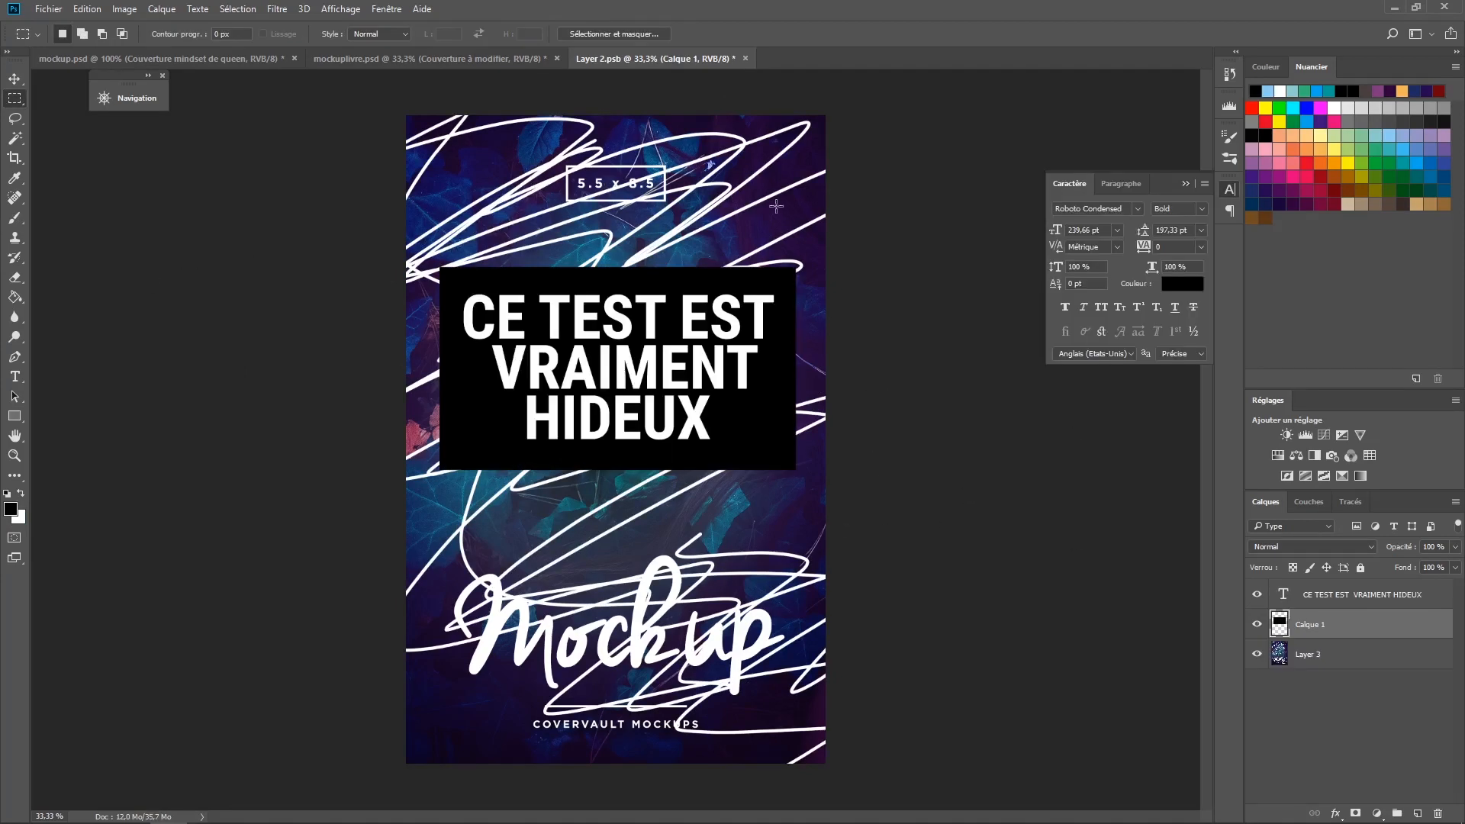
left_click(745, 58)
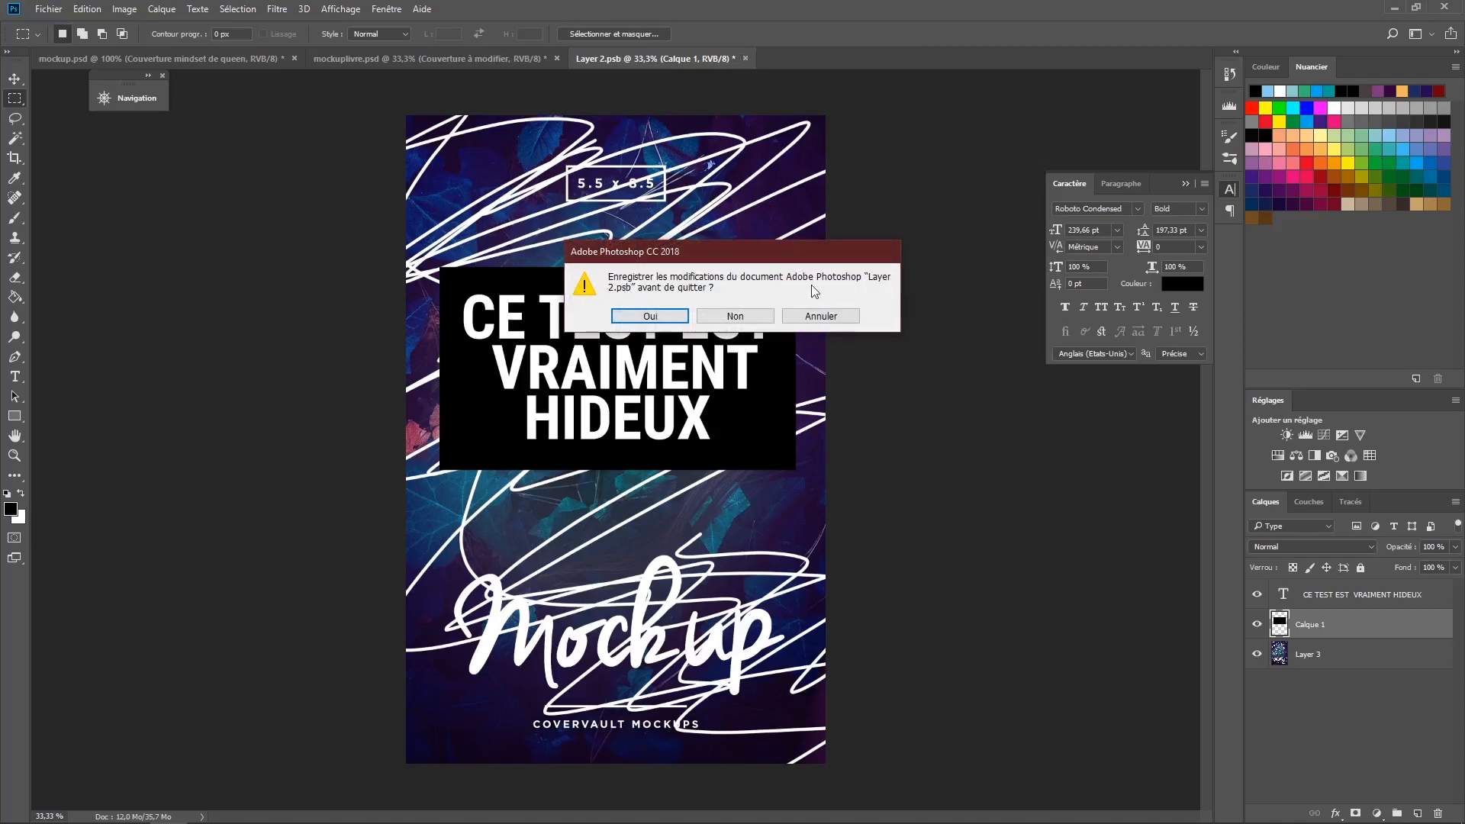
left_click(650, 316)
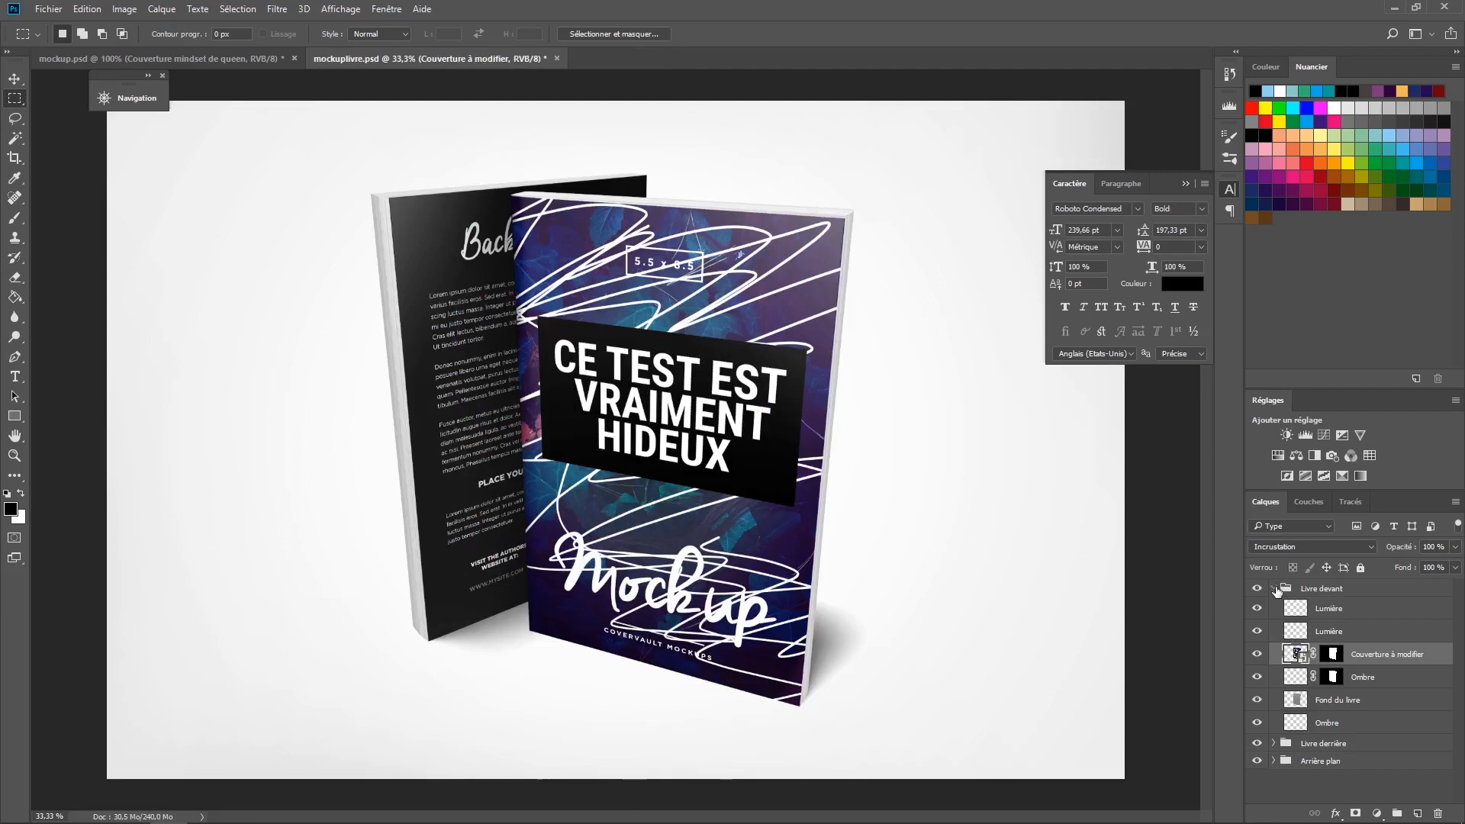
Step: Open the back cover smart object in the Livre derrière group and add a black box reading "CE TEST EST ENCORE PIRE (OU PAS)"
left_click(1273, 589)
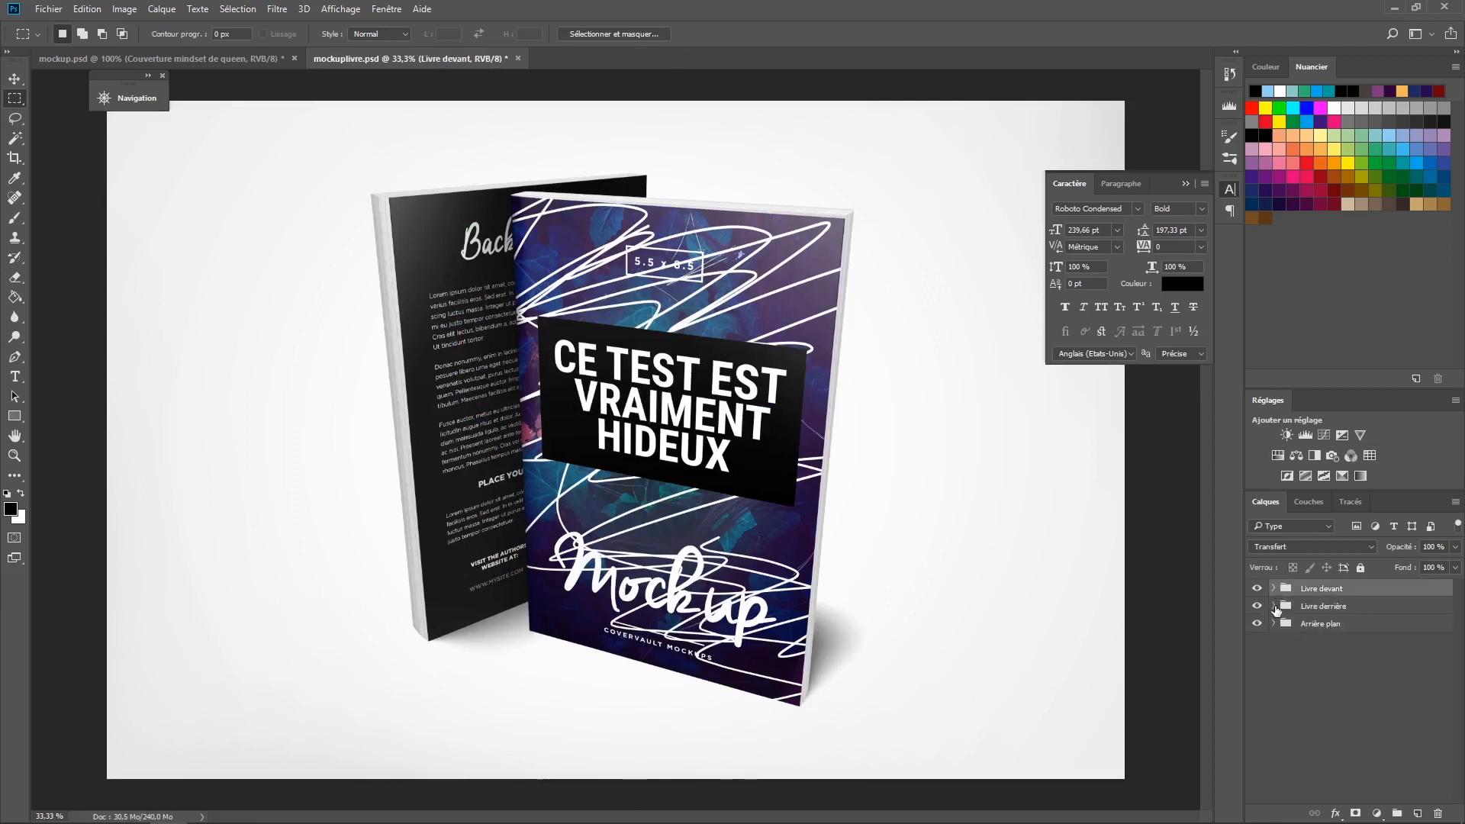
left_click(1275, 607)
left_click(1295, 672)
double_click(1295, 672)
key("ctrl+v")
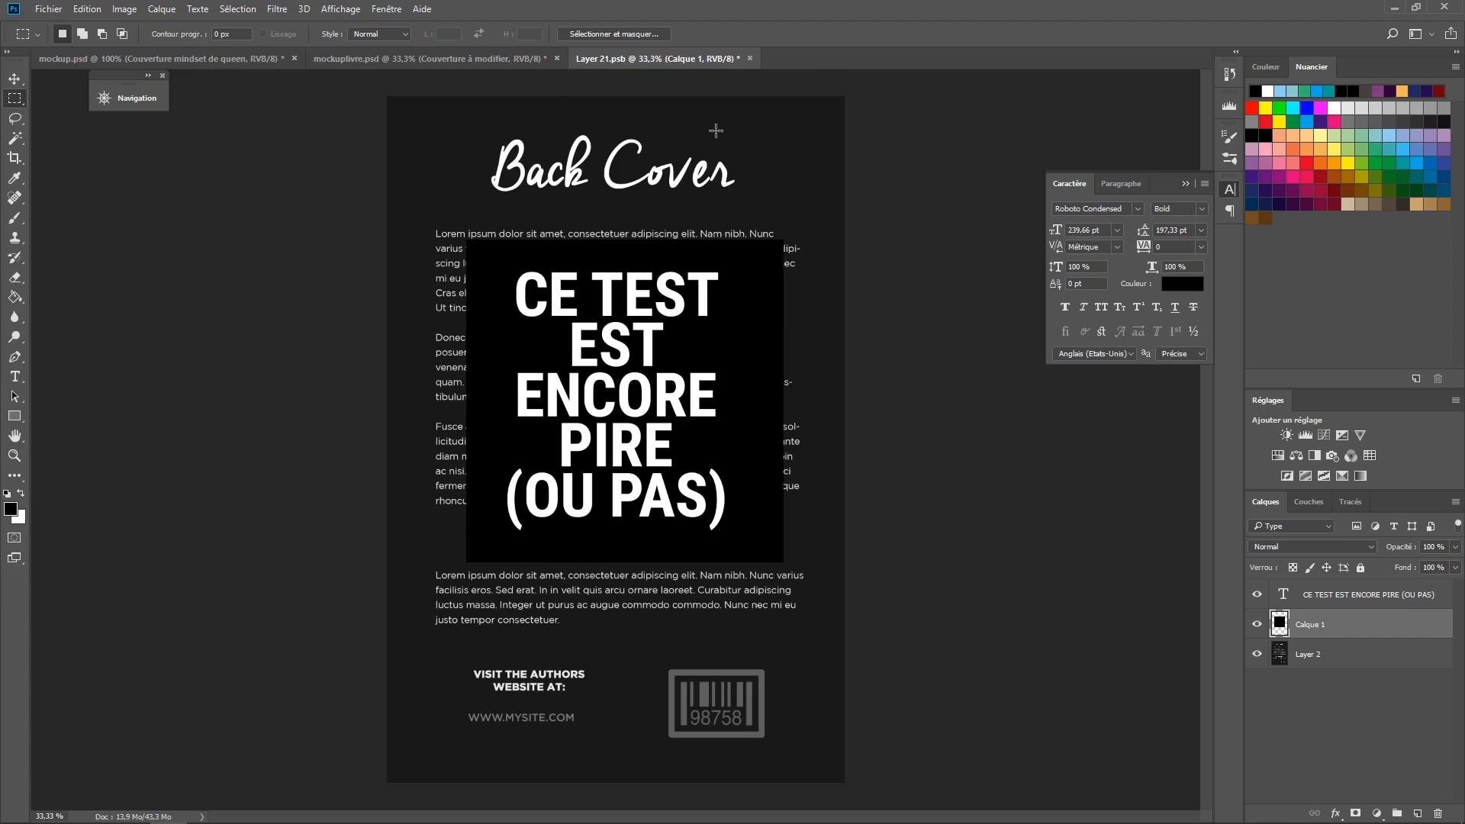
Step: Save and close the back cover smart object, and collapse the Livre derrière group in mockuplivre.psd
left_click(748, 58)
left_click(646, 319)
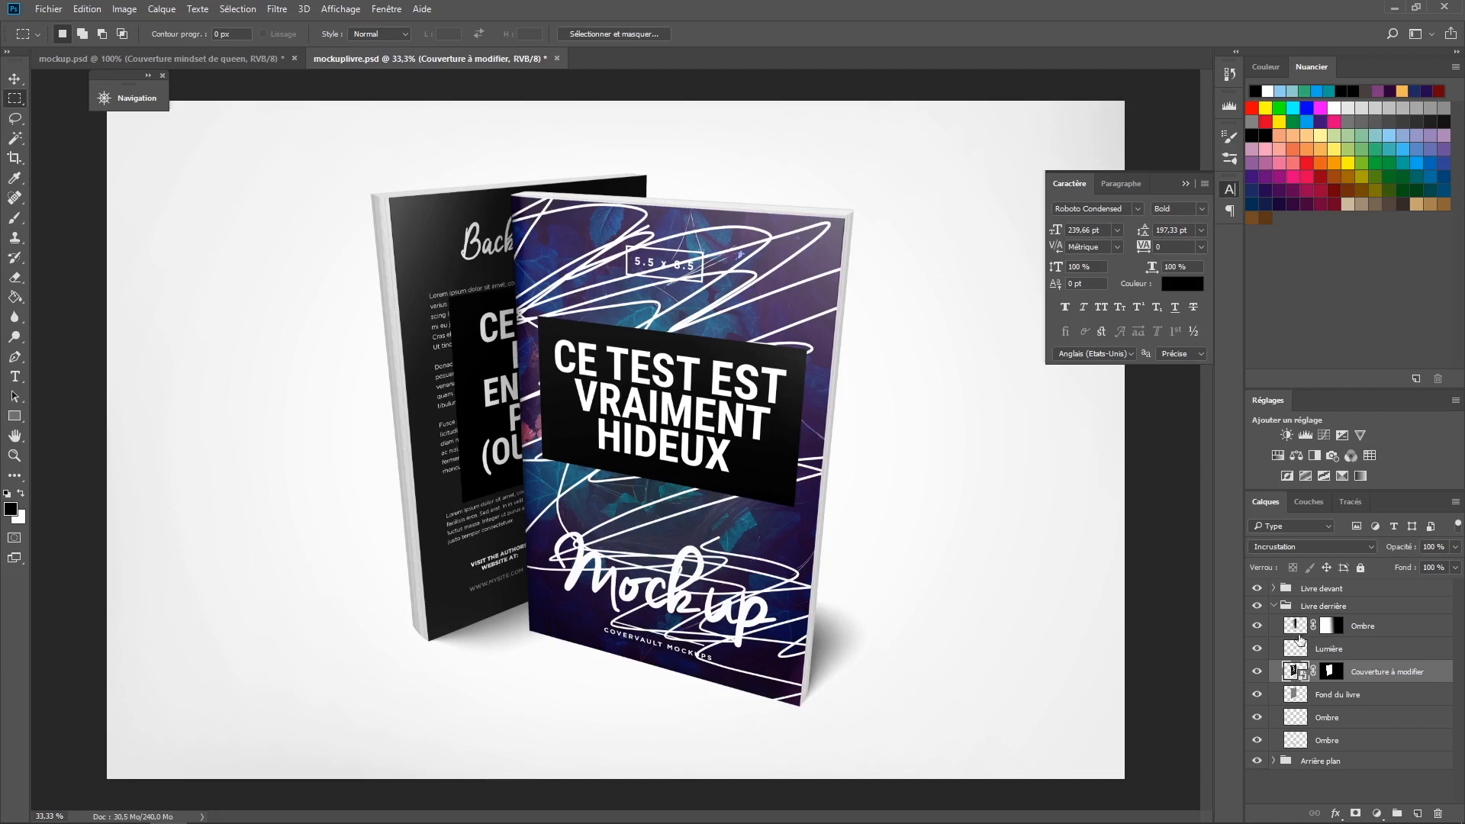
left_click(1273, 605)
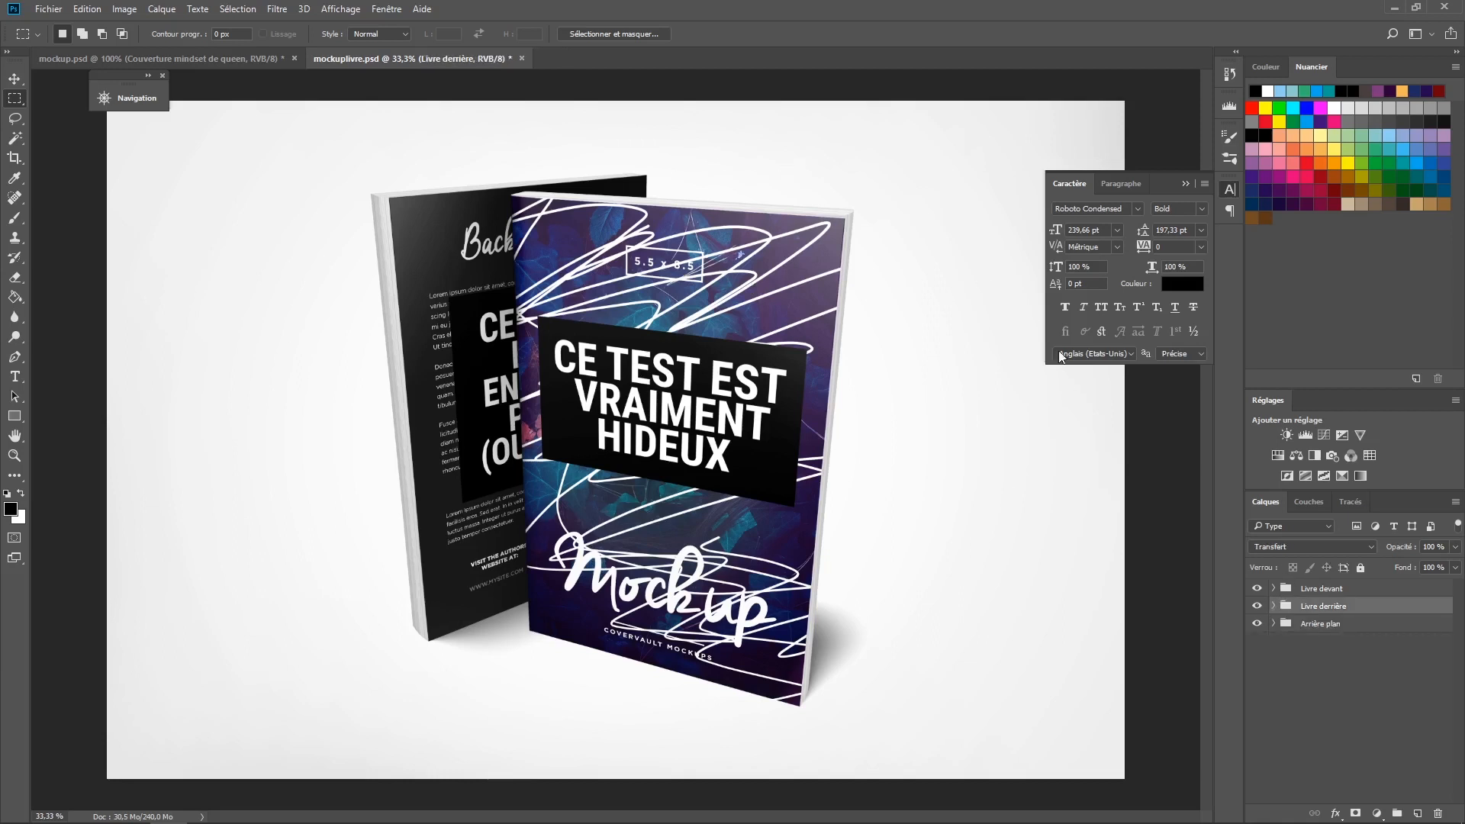
Step: Hide the Arrière plan group so the two books sit on a transparent background
left_click(1257, 623)
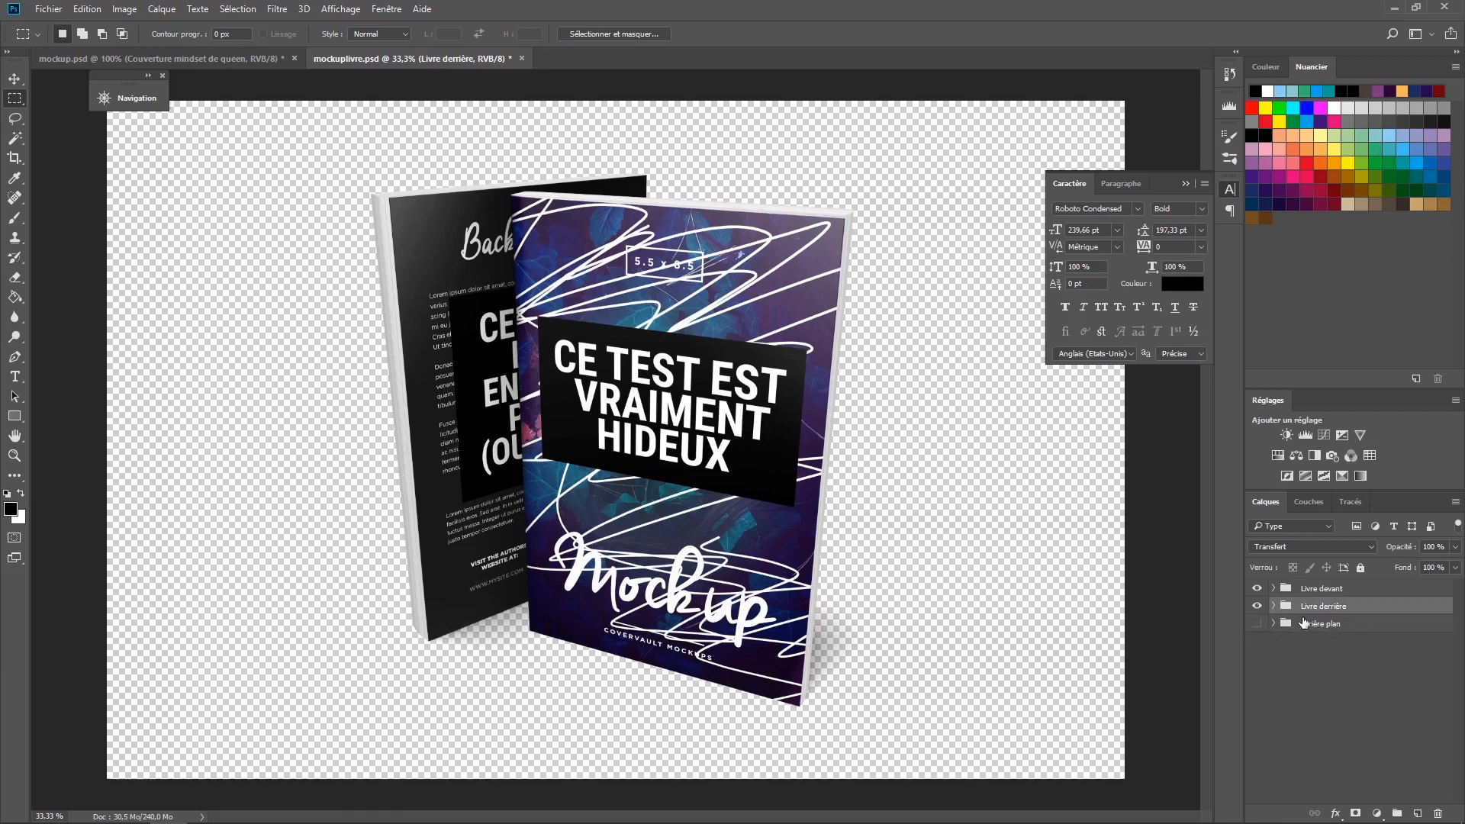
left_click(1258, 624)
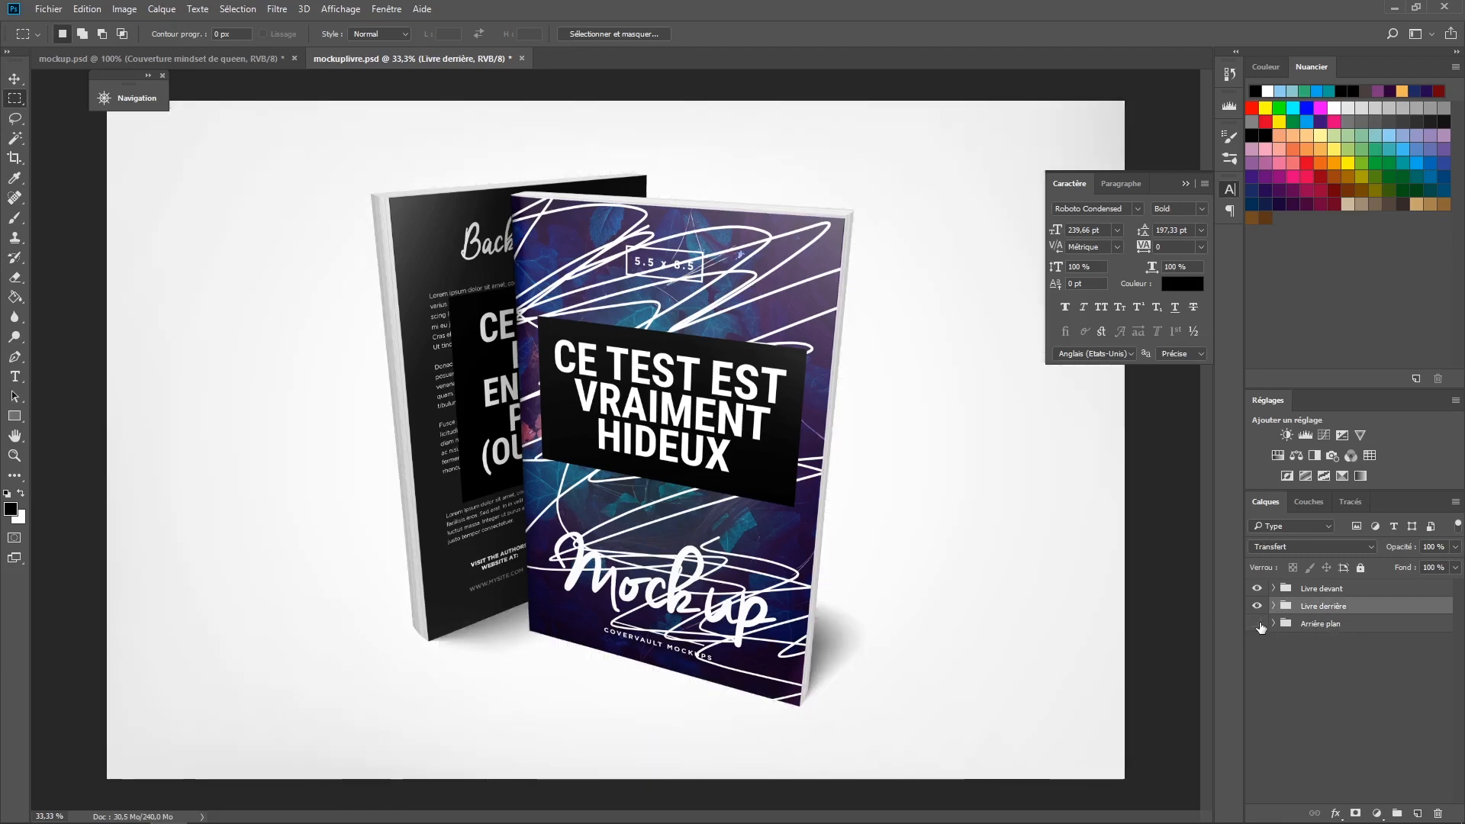
left_click(1257, 624)
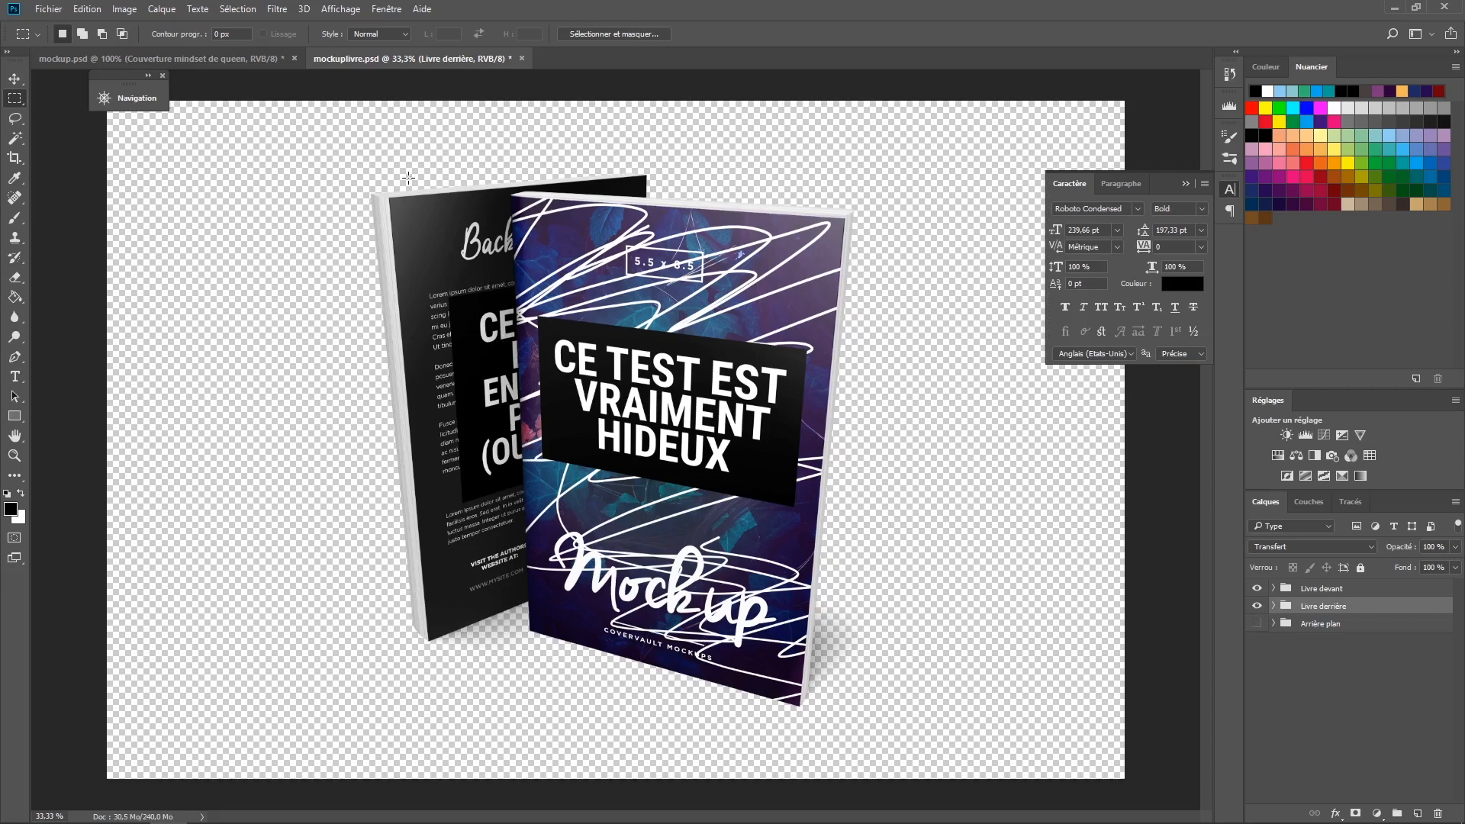
Step: Trim the canvas based on transparent pixels on all four sides, and return to the rectangular marquee tool
left_click(124, 9)
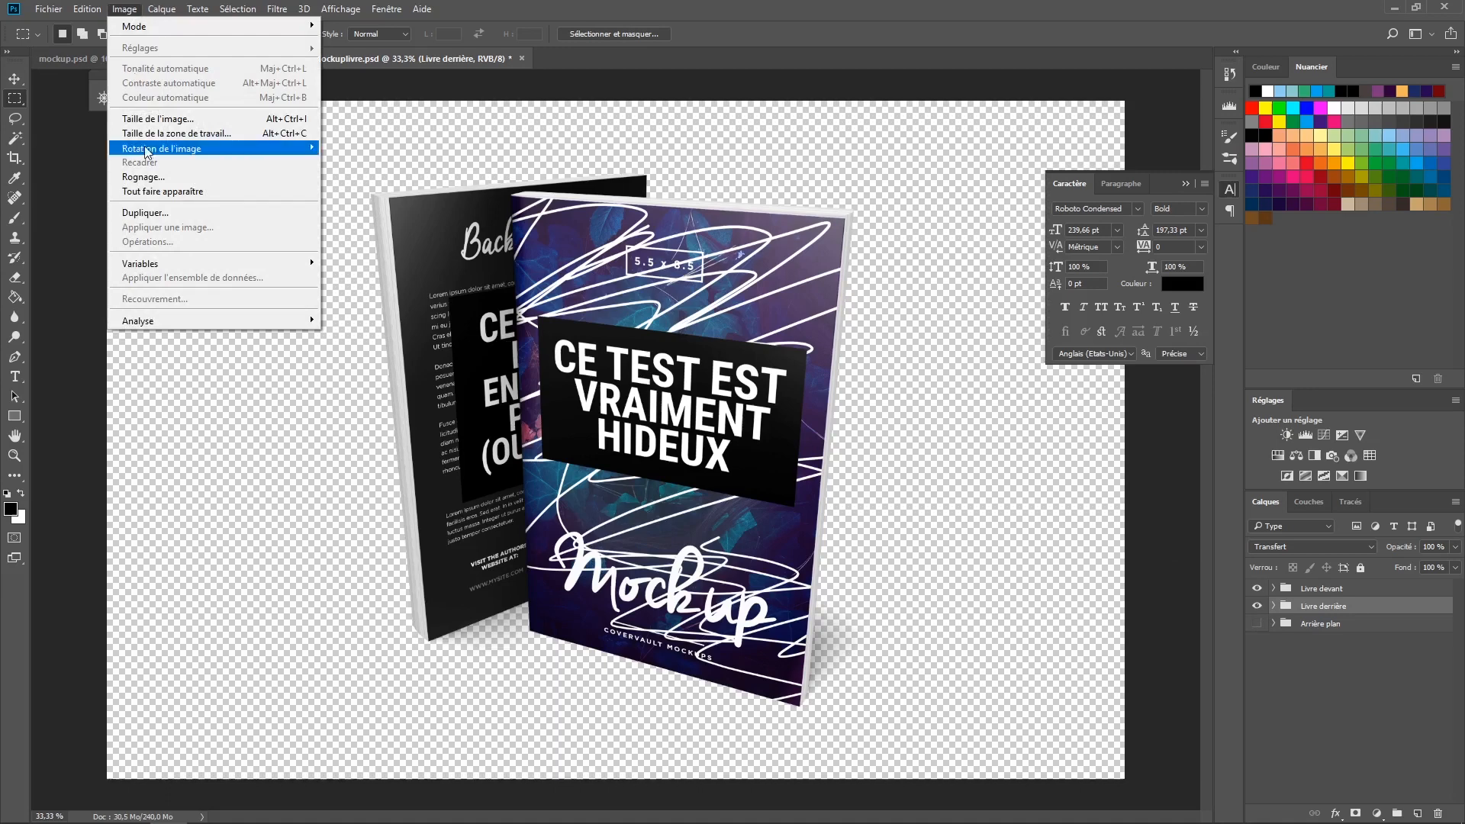
left_click(143, 176)
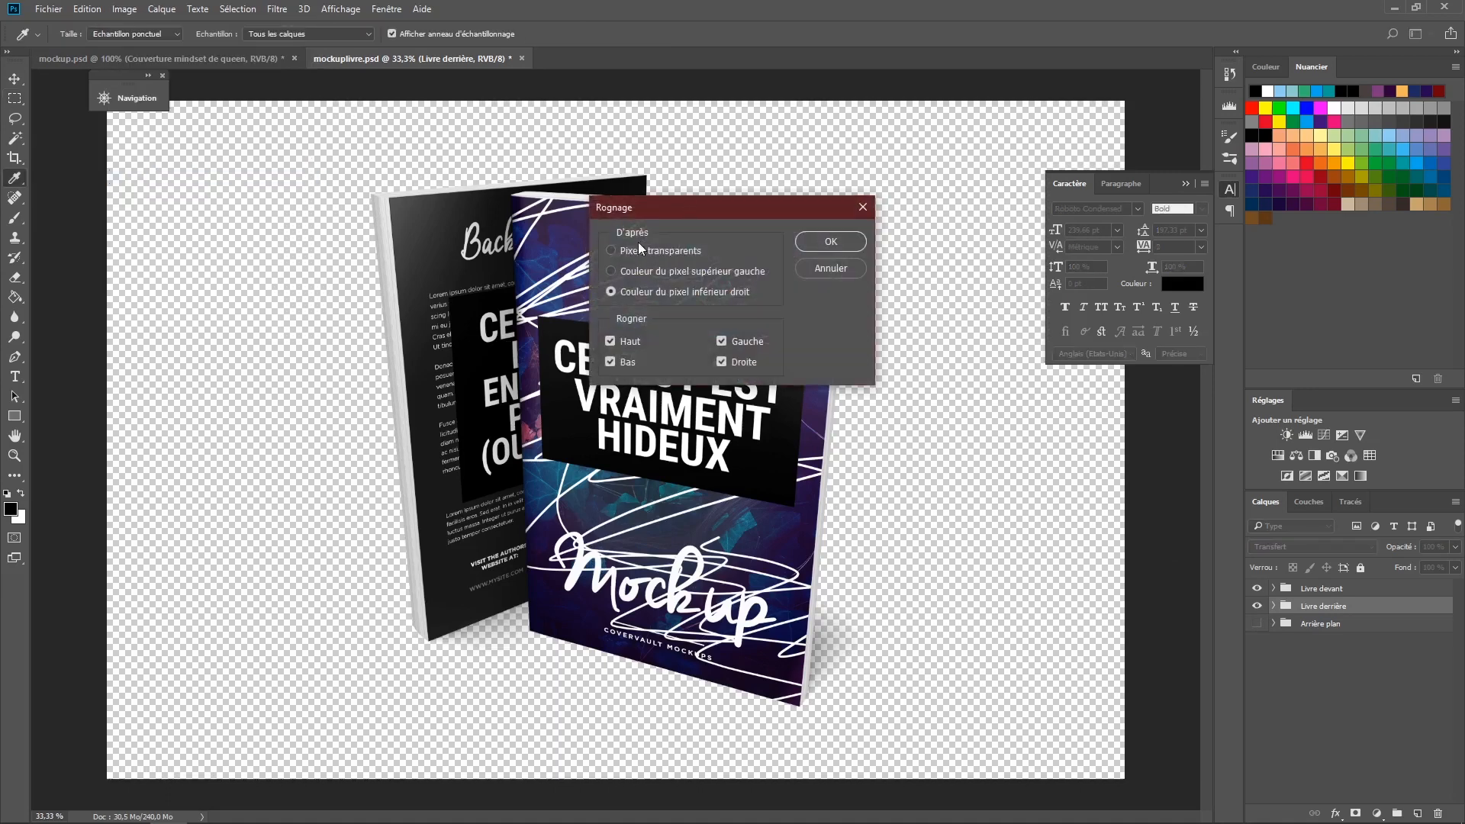
left_click(609, 251)
left_click(815, 241)
key("m")
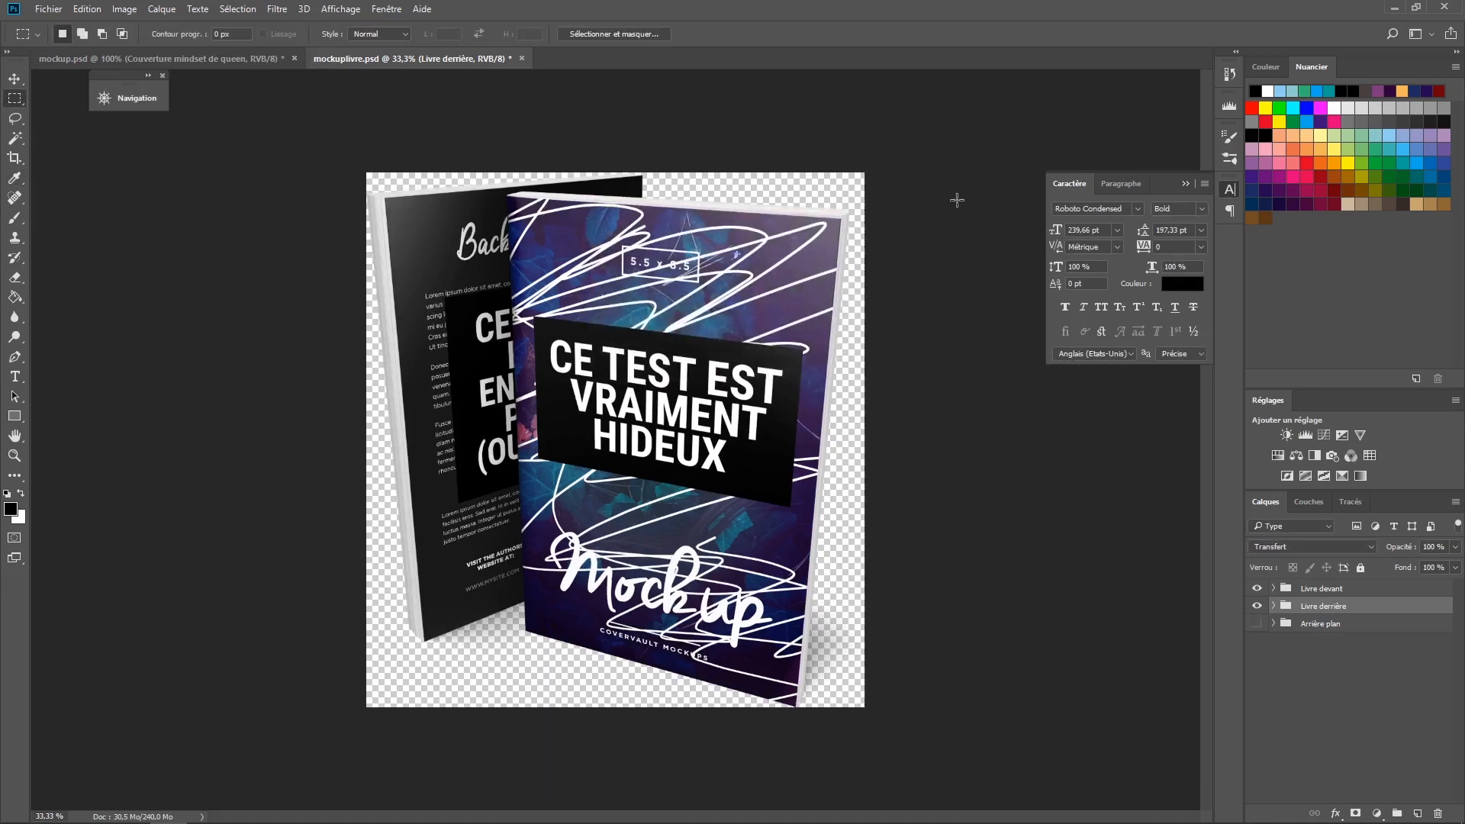